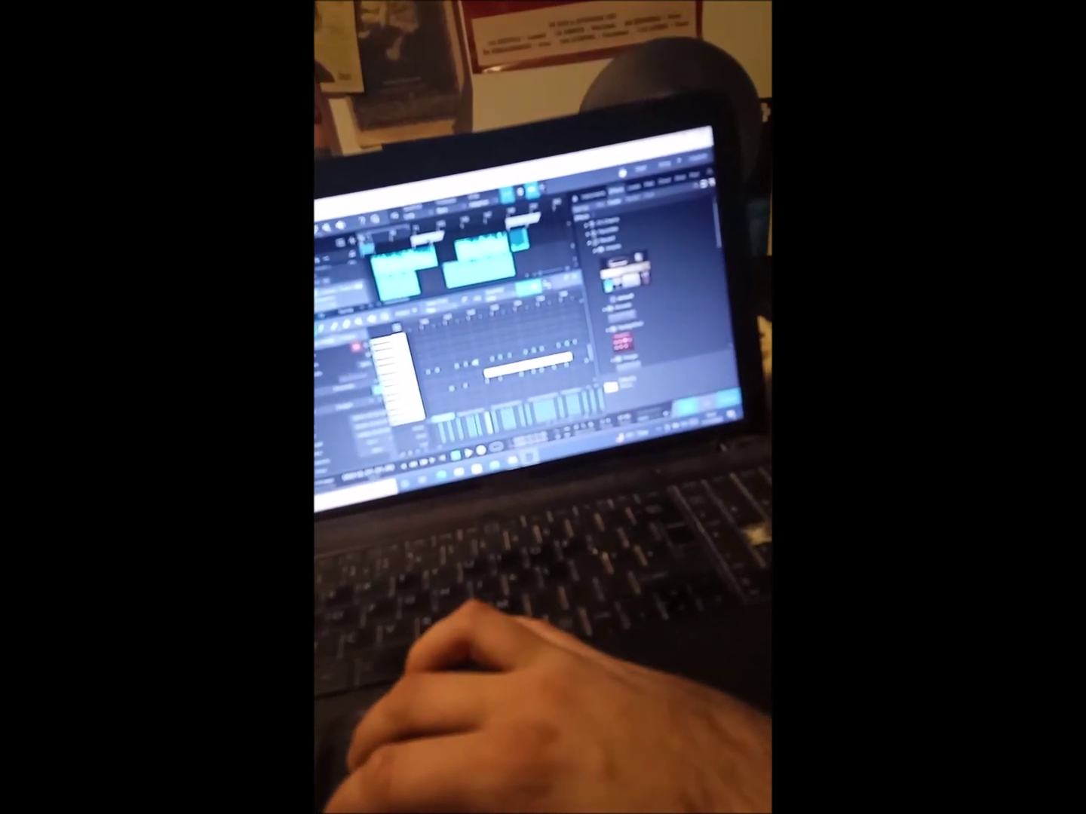
Shorten and raise the existing drum note, then draw a new note and trim its start
{"action": "left_click_drag", "start_coordinate": [479, 360], "coordinate": [475, 355]}
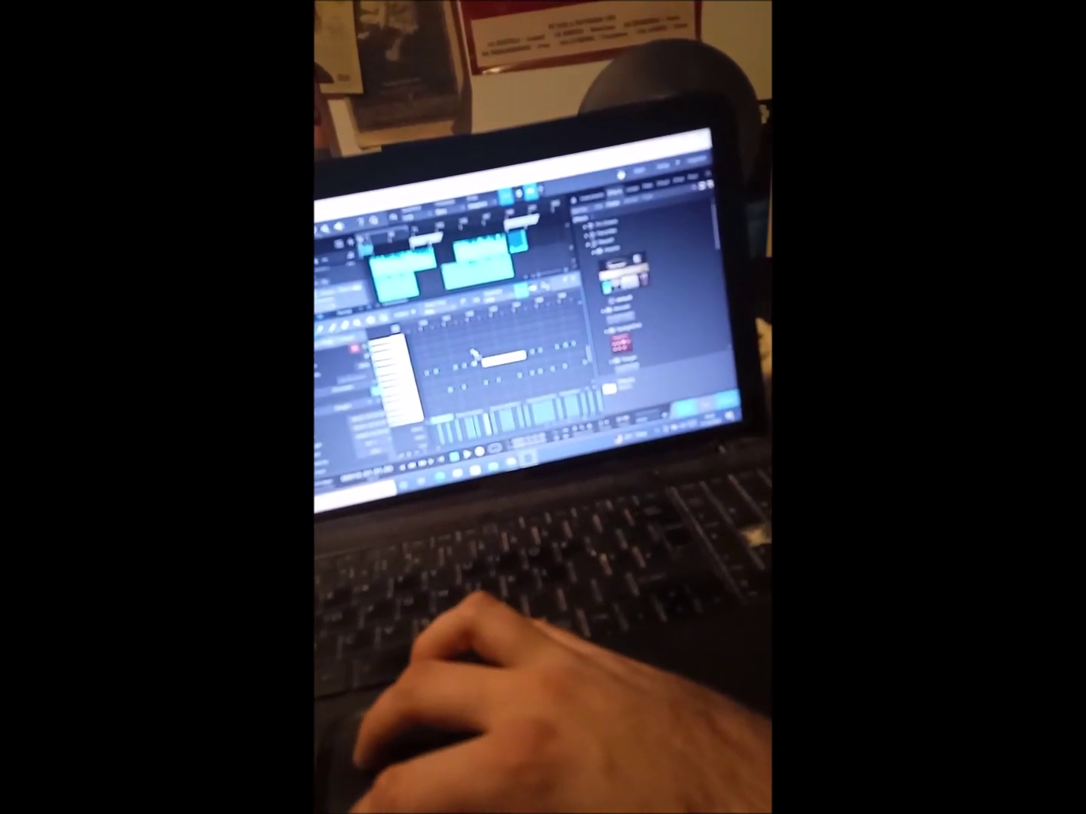
{"action": "left_click", "coordinate": [462, 349]}
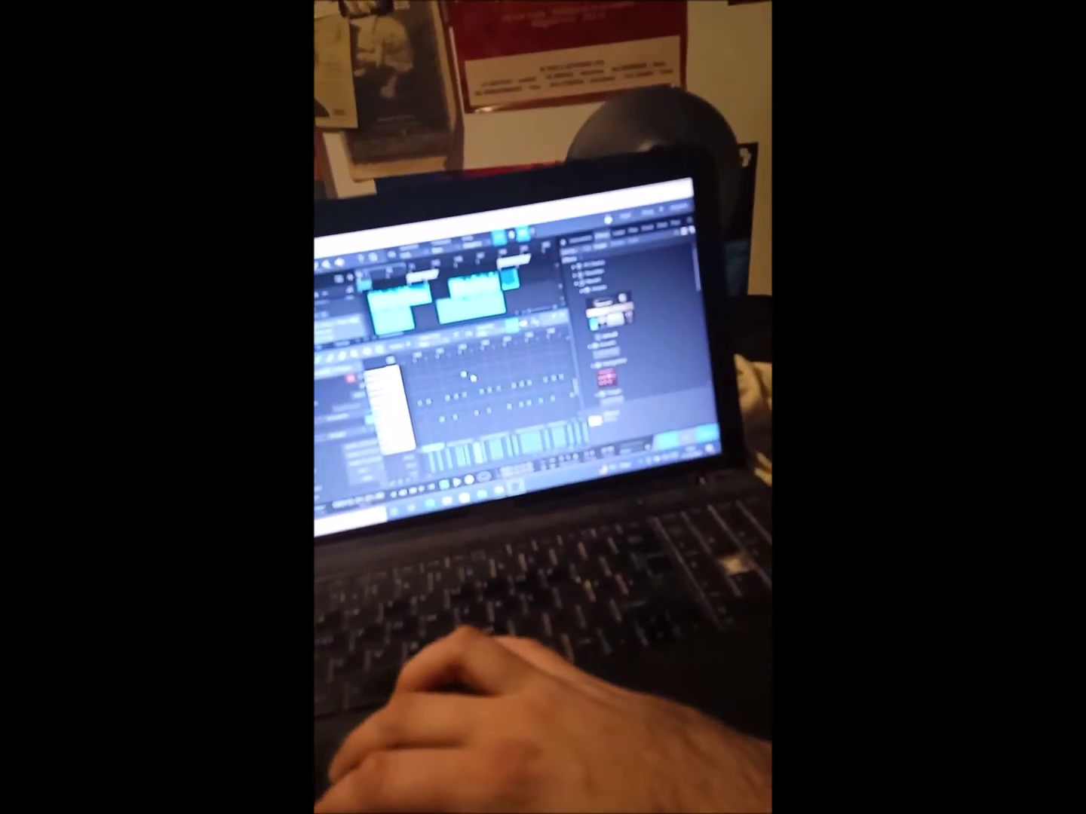
{"action": "left_click", "coordinate": [461, 351]}
{"action": "left_click_drag", "start_coordinate": [473, 374], "coordinate": [525, 376]}
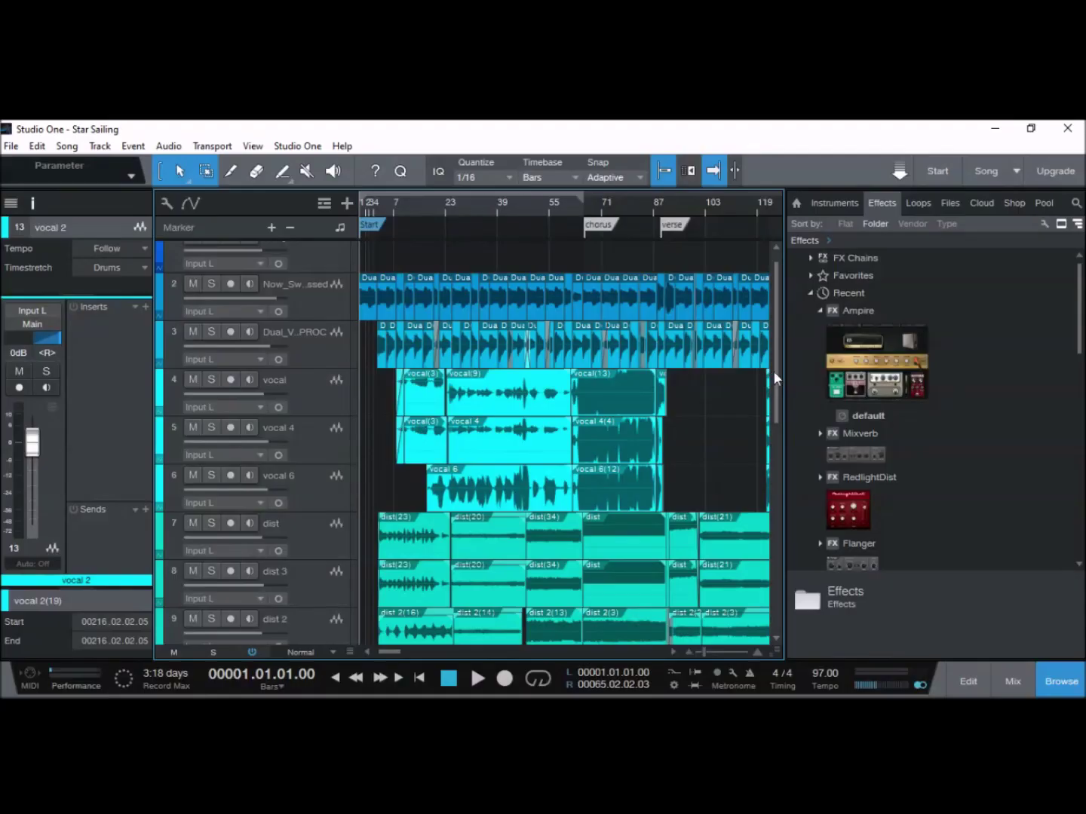
{"action": "scroll", "coordinate": [772, 370], "scroll_direction": "up", "scroll_amount": 1}
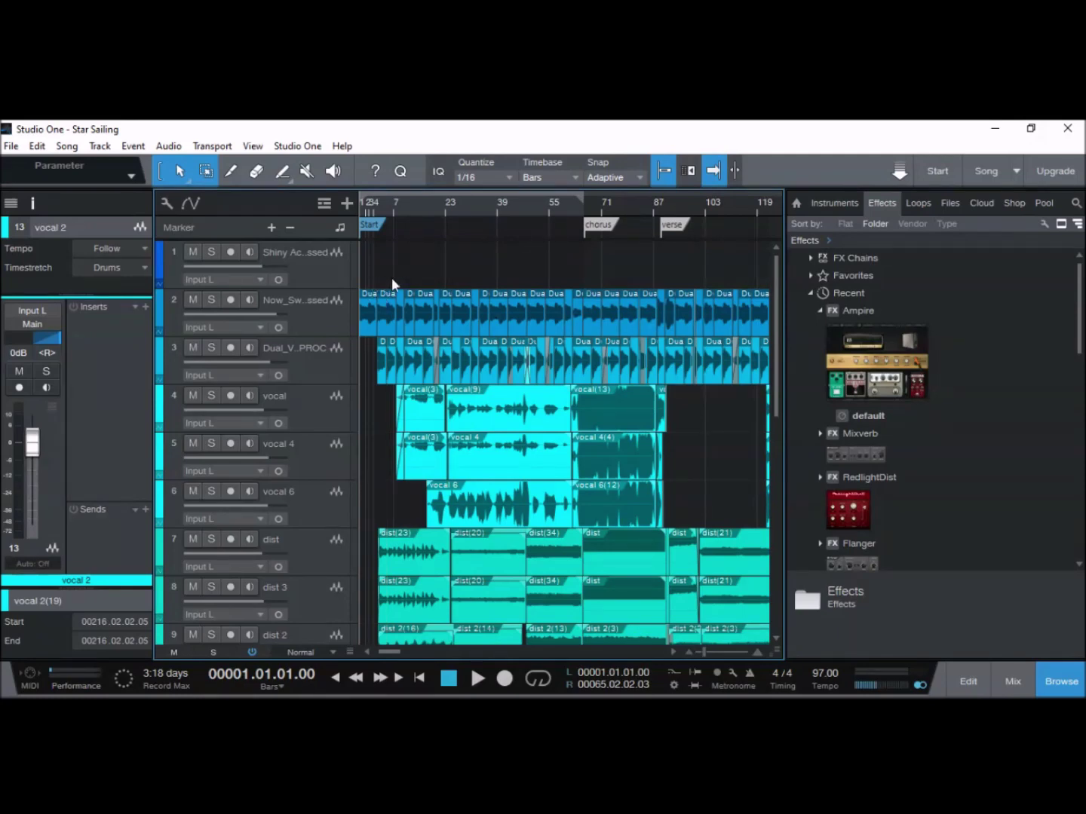
Show the tracks' automation lanes and move the playback position to bar 2
{"action": "key", "text": "a"}
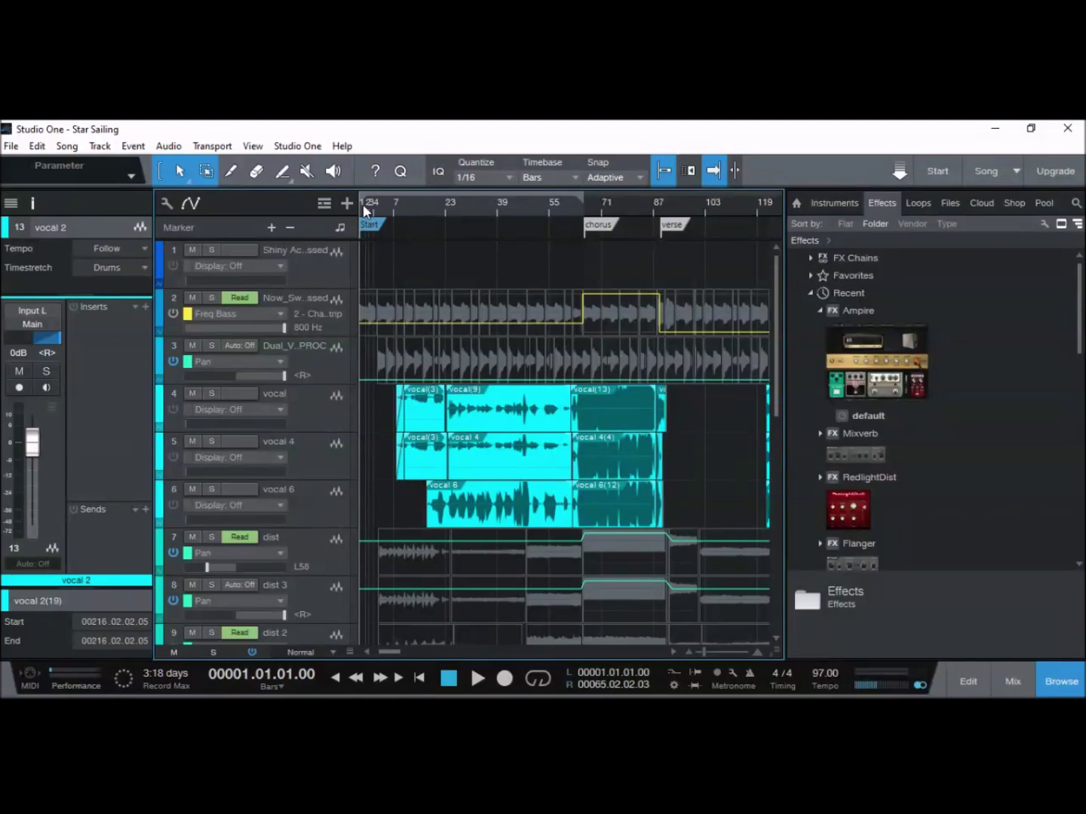
{"action": "left_click", "coordinate": [365, 211]}
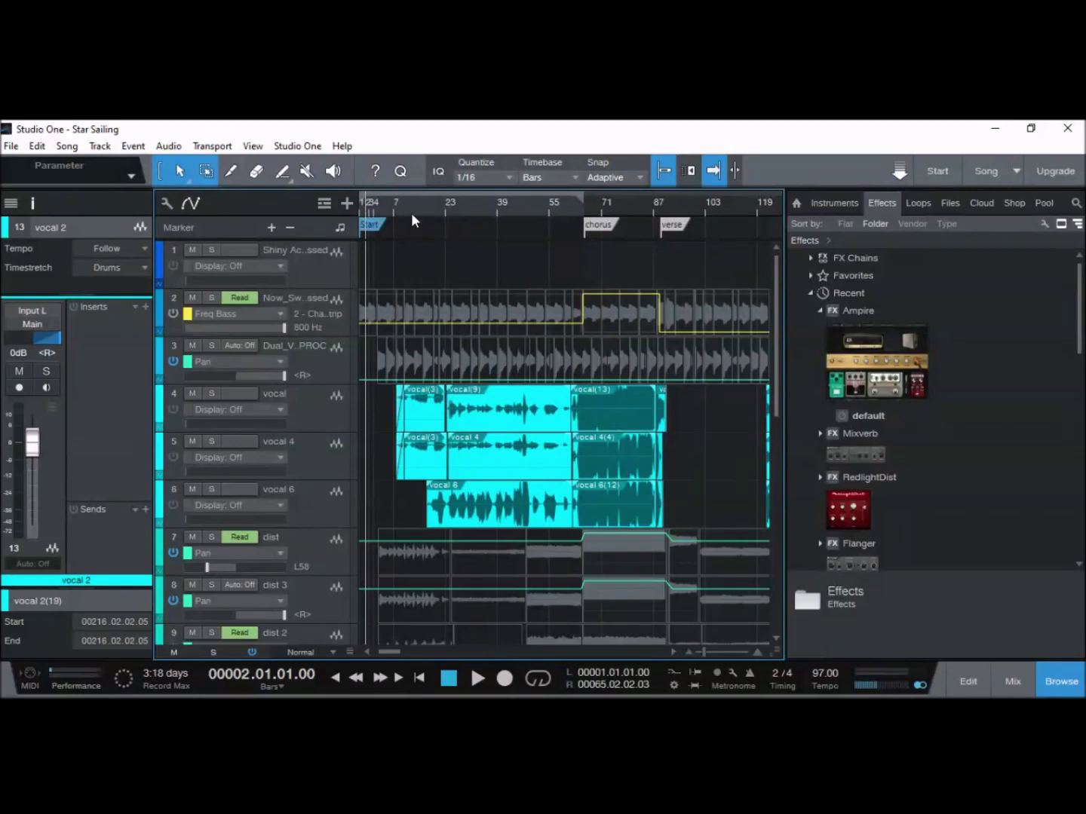
Hide the automation lanes, select the Dual_Viby-UNPROC track, and zoom in on the opening bars
{"action": "left_click", "coordinate": [384, 318]}
{"action": "key", "text": "a"}
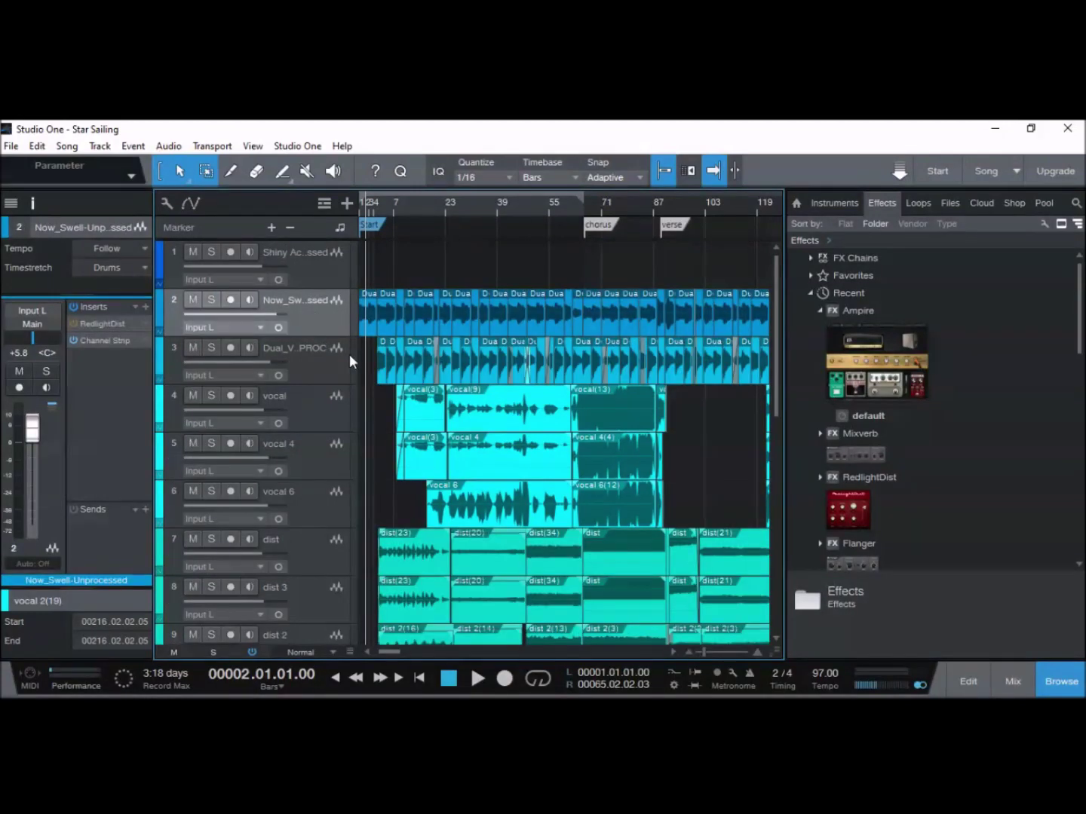
{"action": "left_click", "coordinate": [321, 358]}
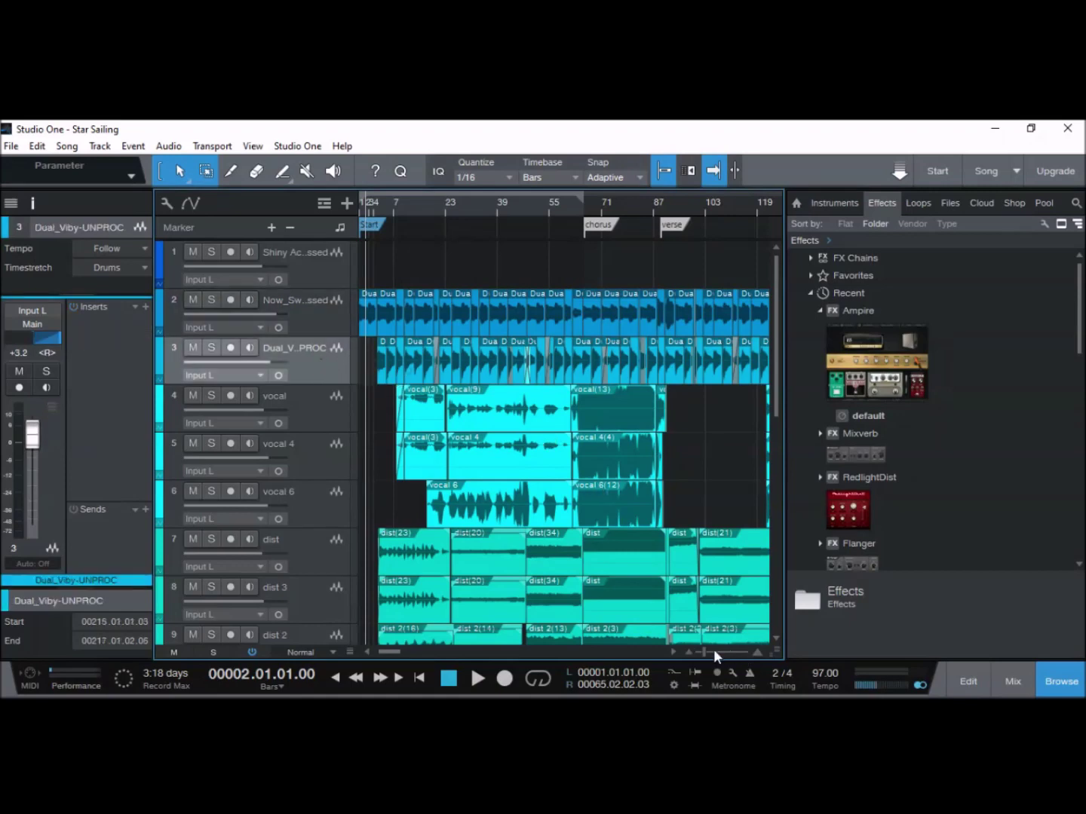
{"action": "left_click_drag", "start_coordinate": [706, 650], "coordinate": [717, 650]}
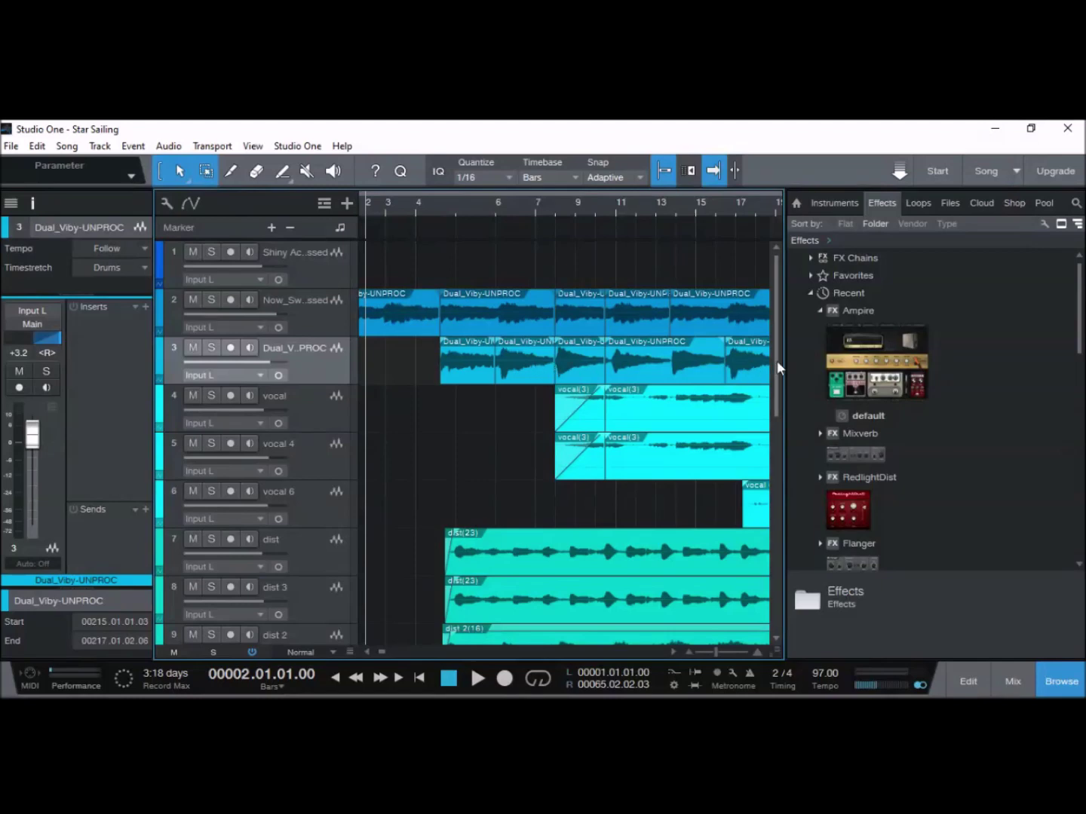
{"action": "left_click_drag", "start_coordinate": [776, 360], "coordinate": [777, 528]}
Duplicate the Classic Rock part's G# 1 hit near bar 8 twice, nudging the copy later, then close the editor
{"action": "double_click", "coordinate": [577, 492]}
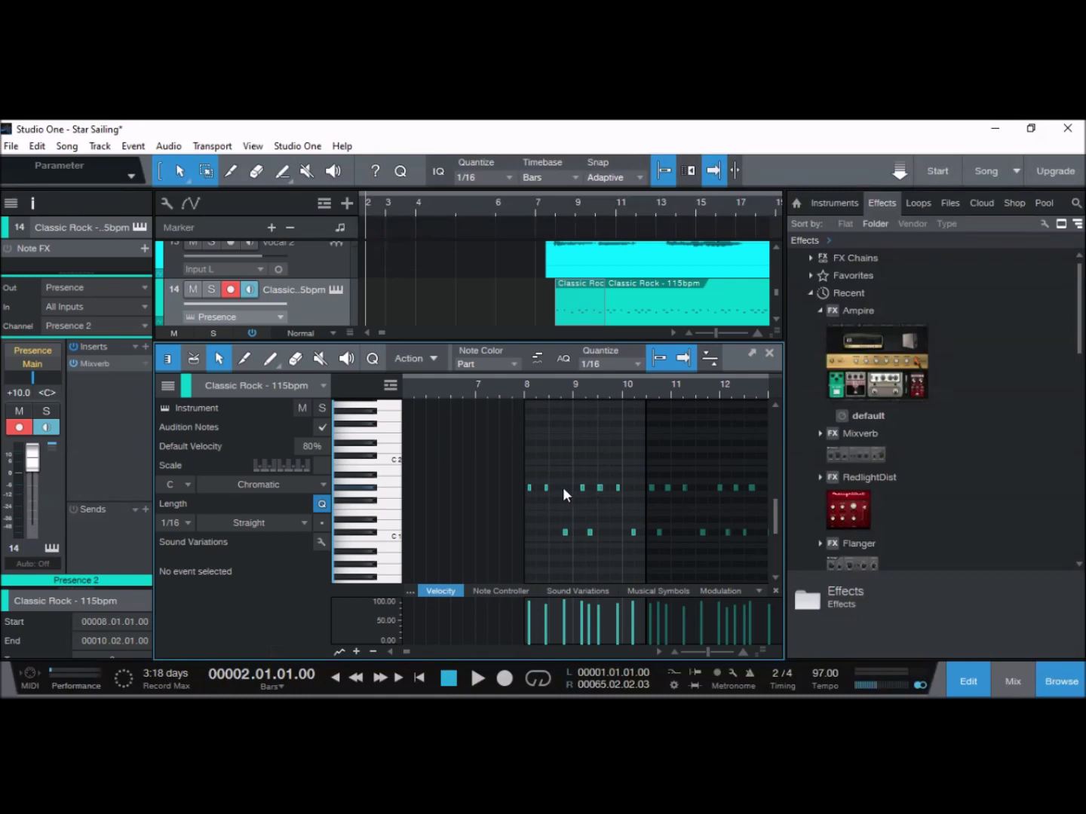
{"action": "left_click", "coordinate": [546, 487]}
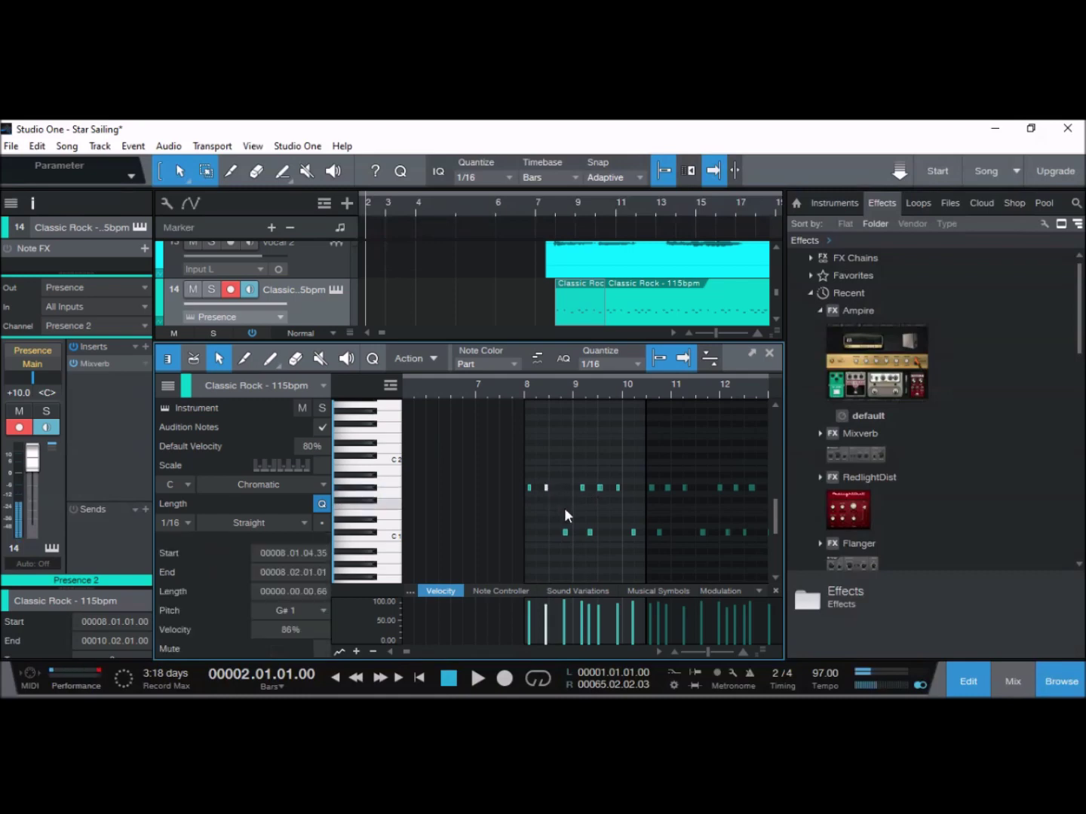
{"action": "key", "text": "d"}
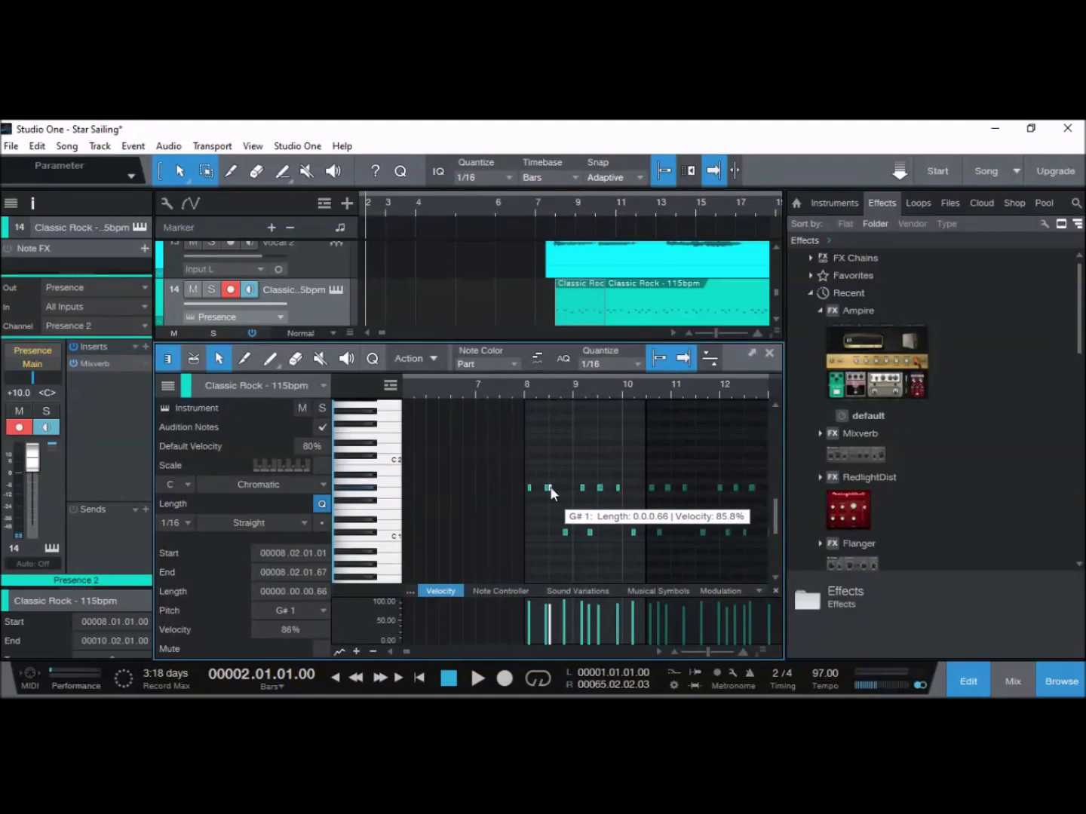
{"action": "mouse_move", "coordinate": [550, 485]}
{"action": "left_mouse_down"}
{"action": "mouse_move", "coordinate": [557, 448]}
{"action": "mouse_move", "coordinate": [554, 490]}
{"action": "left_mouse_up"}
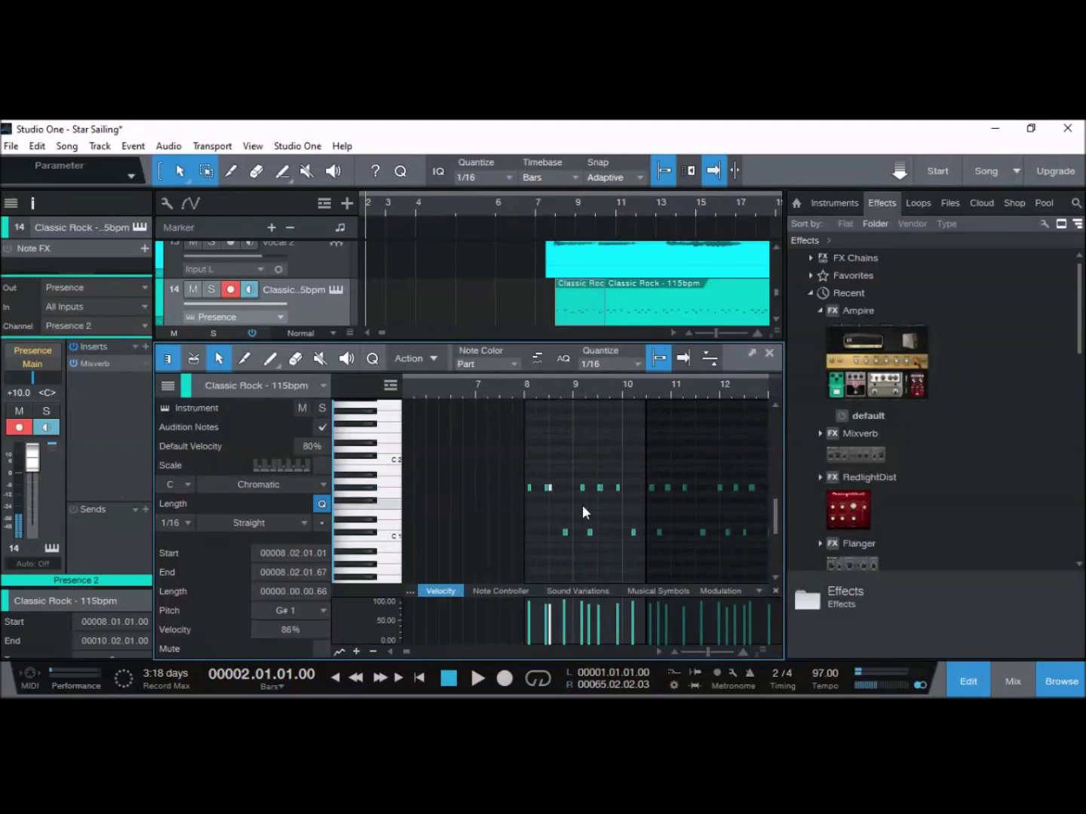
{"action": "key", "text": "d"}
{"action": "key", "text": "Right"}
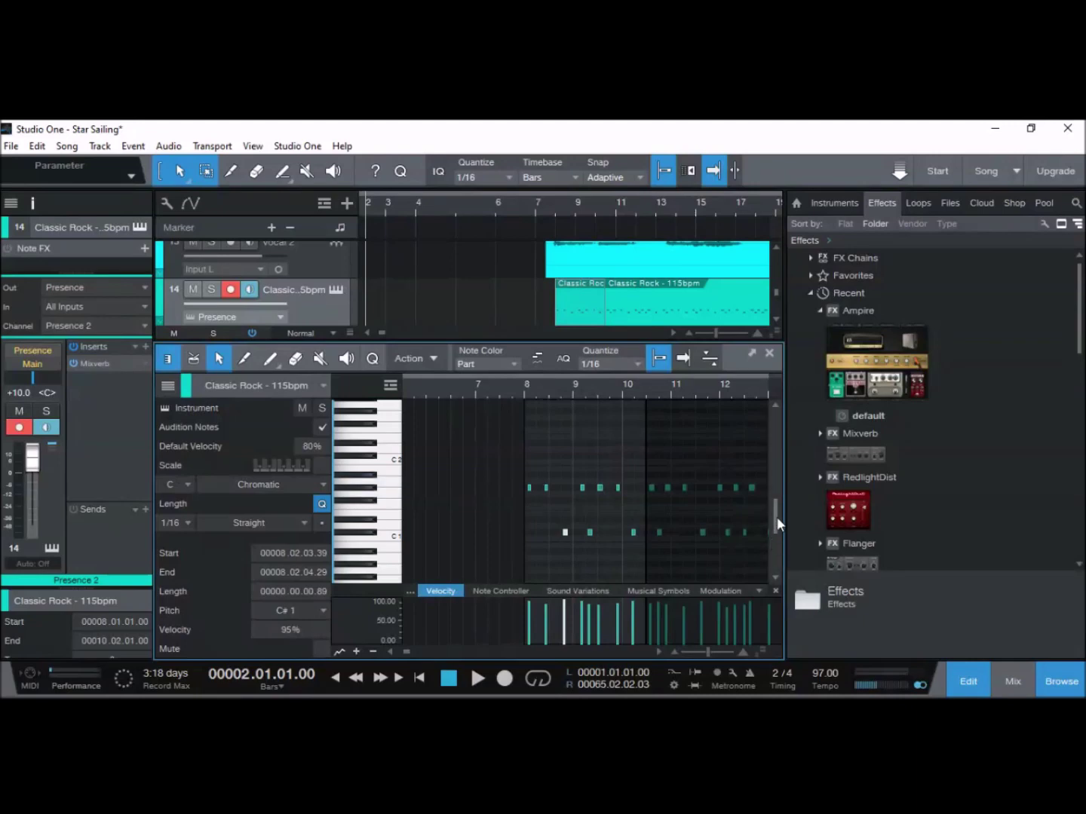
{"action": "left_click", "coordinate": [770, 354]}
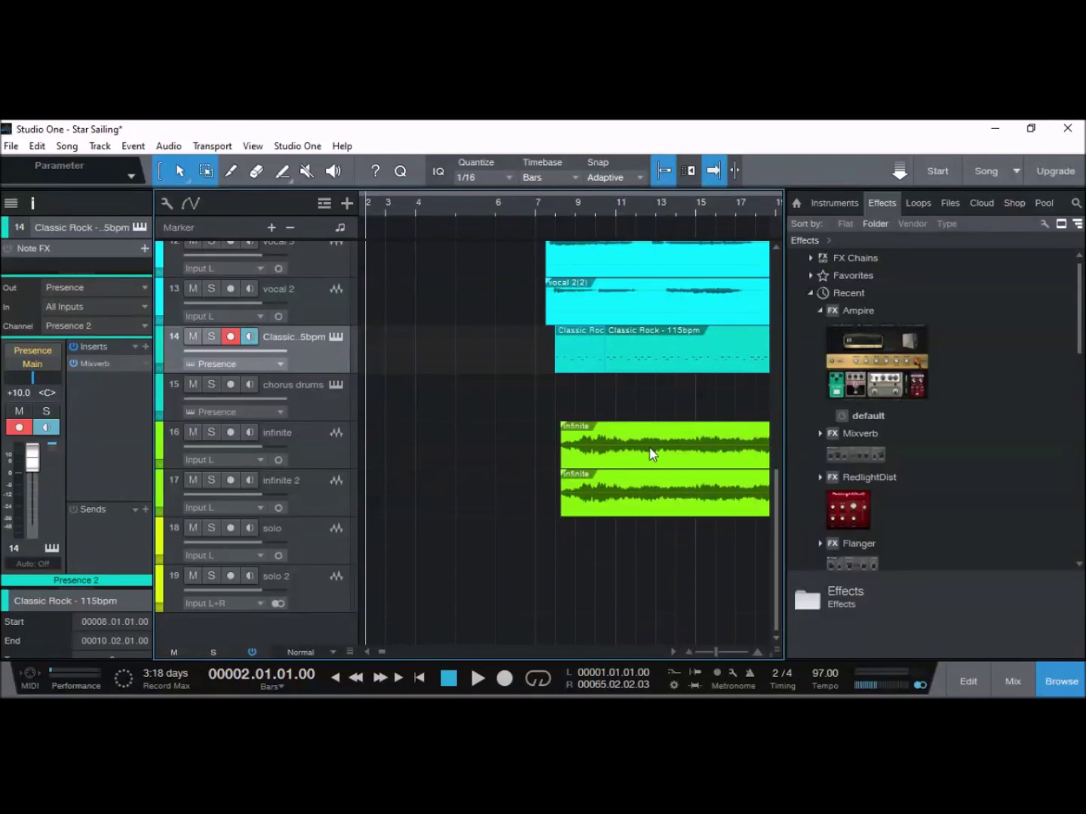
Show the pan automation lanes and scroll to the dist tracks at the chorus near bar 65
{"action": "key", "text": "a"}
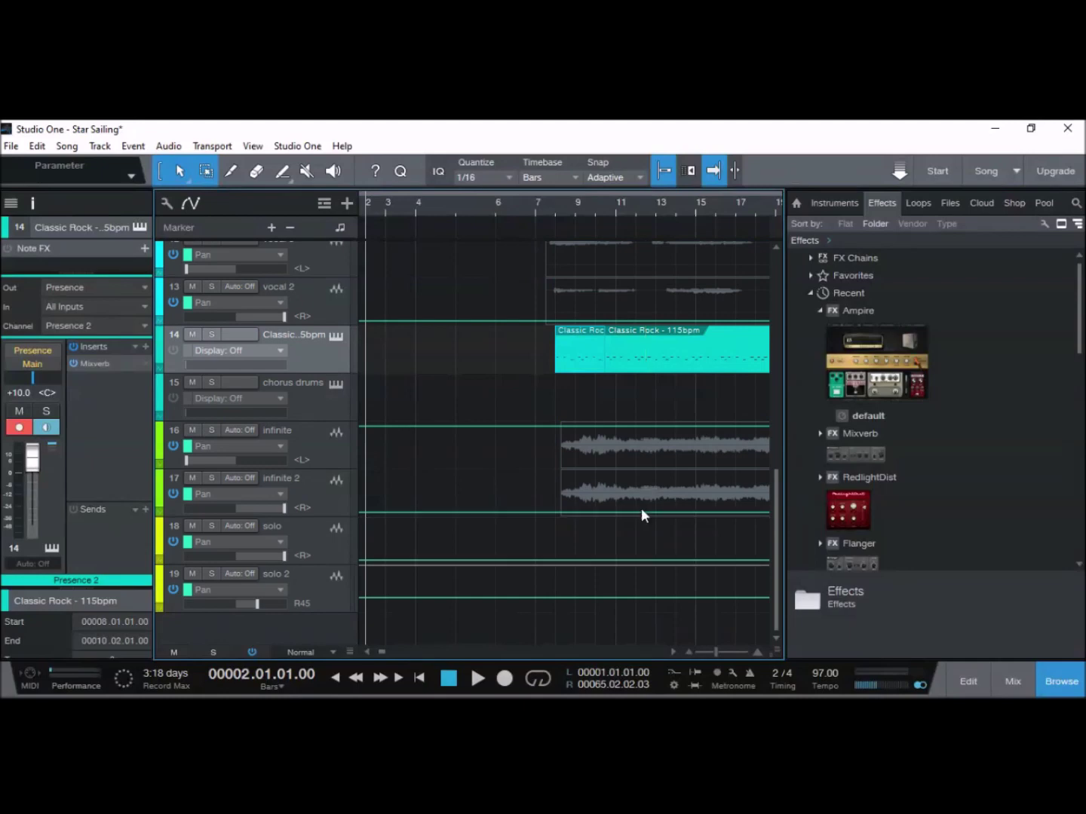
{"action": "left_click_drag", "start_coordinate": [384, 654], "coordinate": [376, 652]}
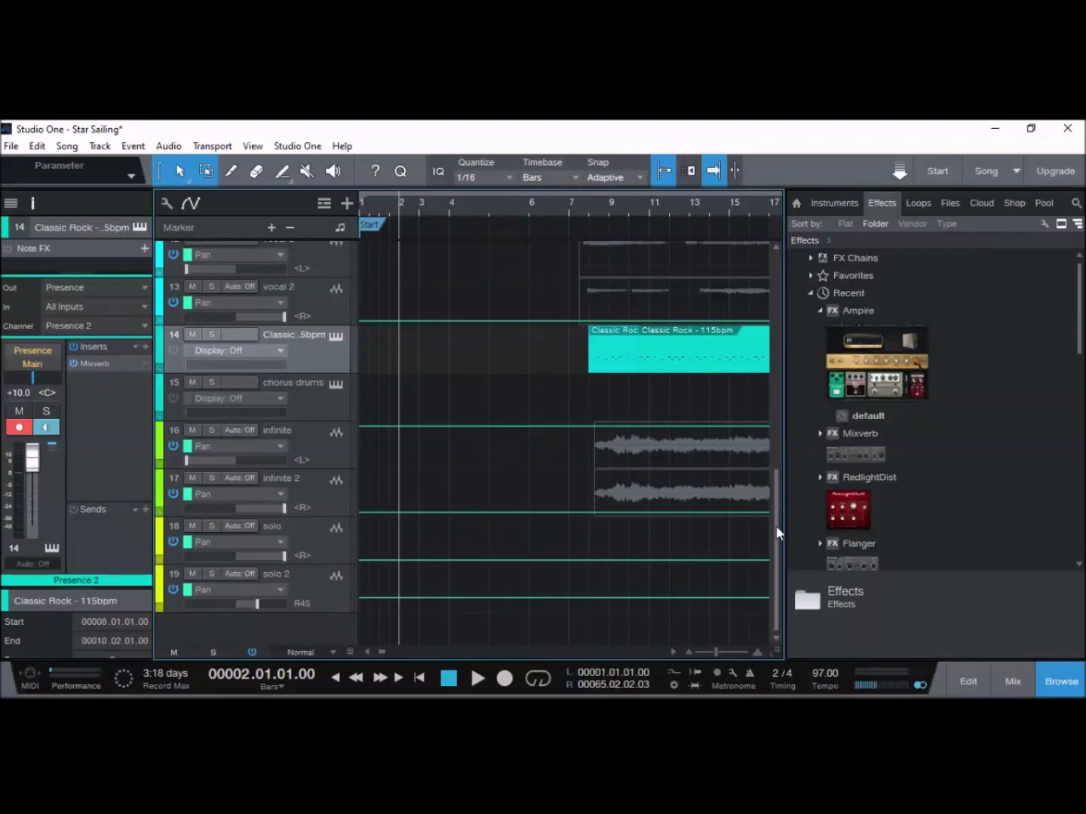
{"action": "left_click_drag", "start_coordinate": [776, 526], "coordinate": [765, 443]}
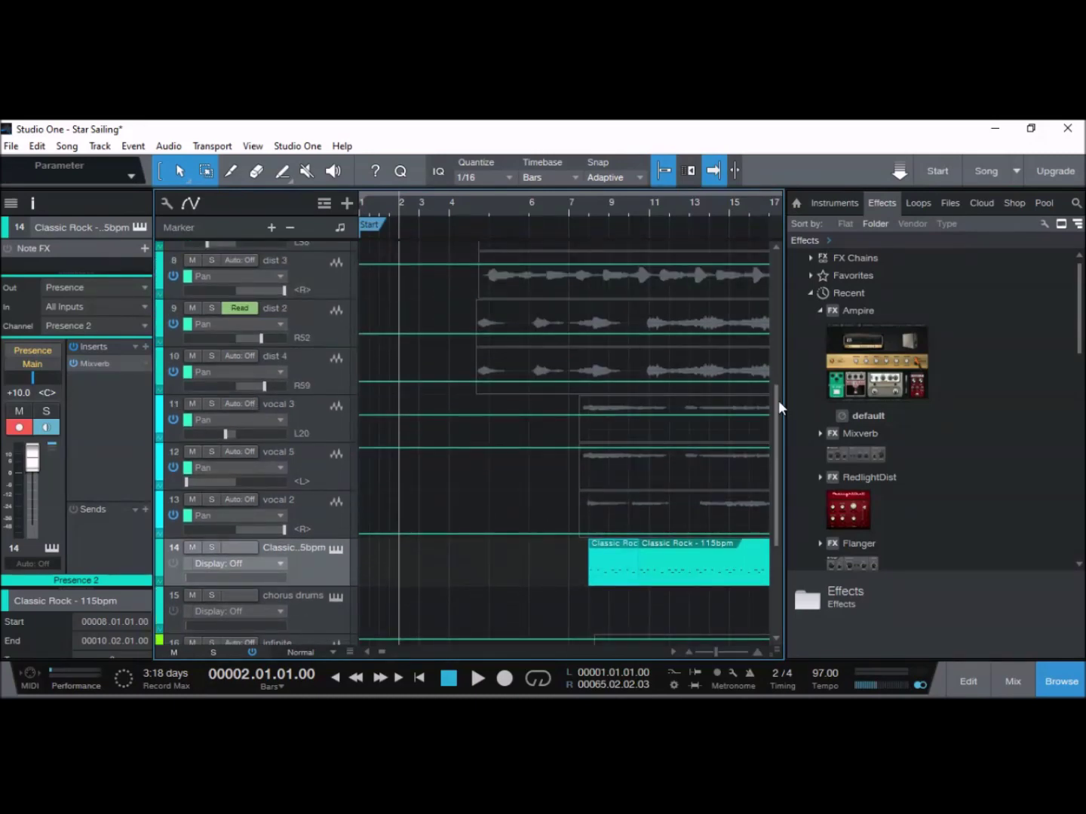
{"action": "scroll", "coordinate": [779, 400], "scroll_direction": "up", "scroll_amount": 1}
{"action": "left_click_drag", "start_coordinate": [779, 399], "coordinate": [774, 332]}
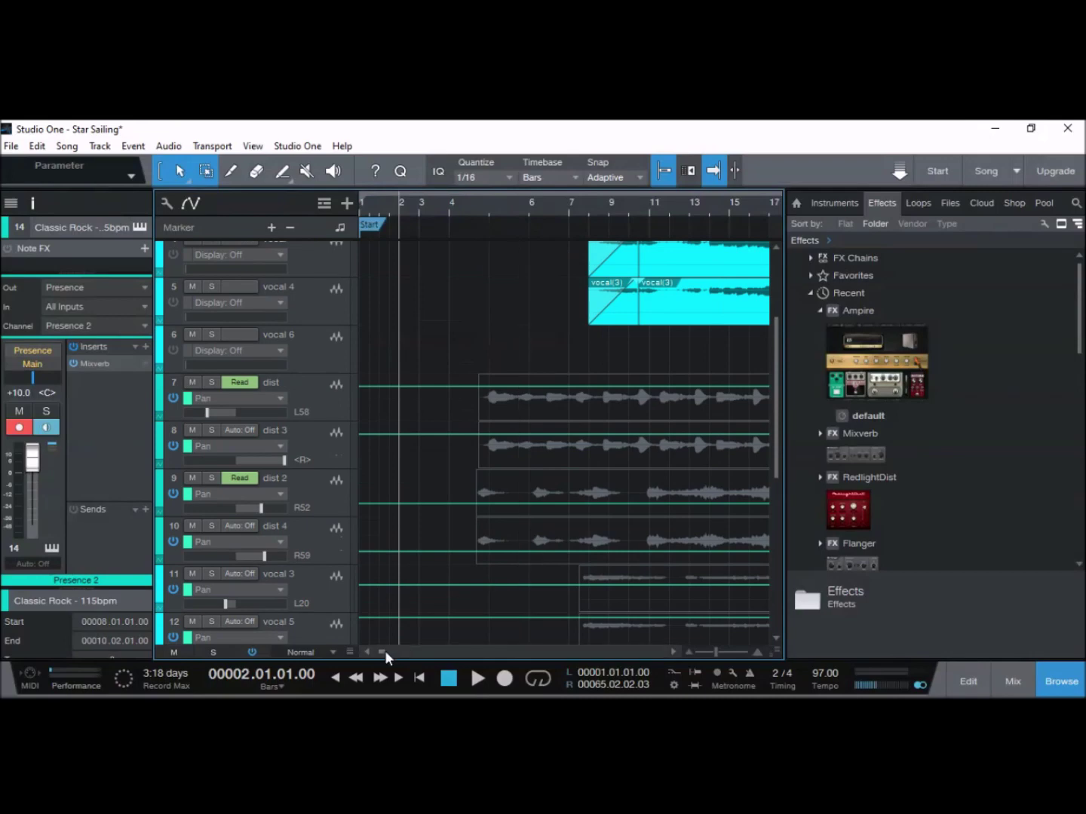
{"action": "left_click_drag", "start_coordinate": [384, 650], "coordinate": [394, 651]}
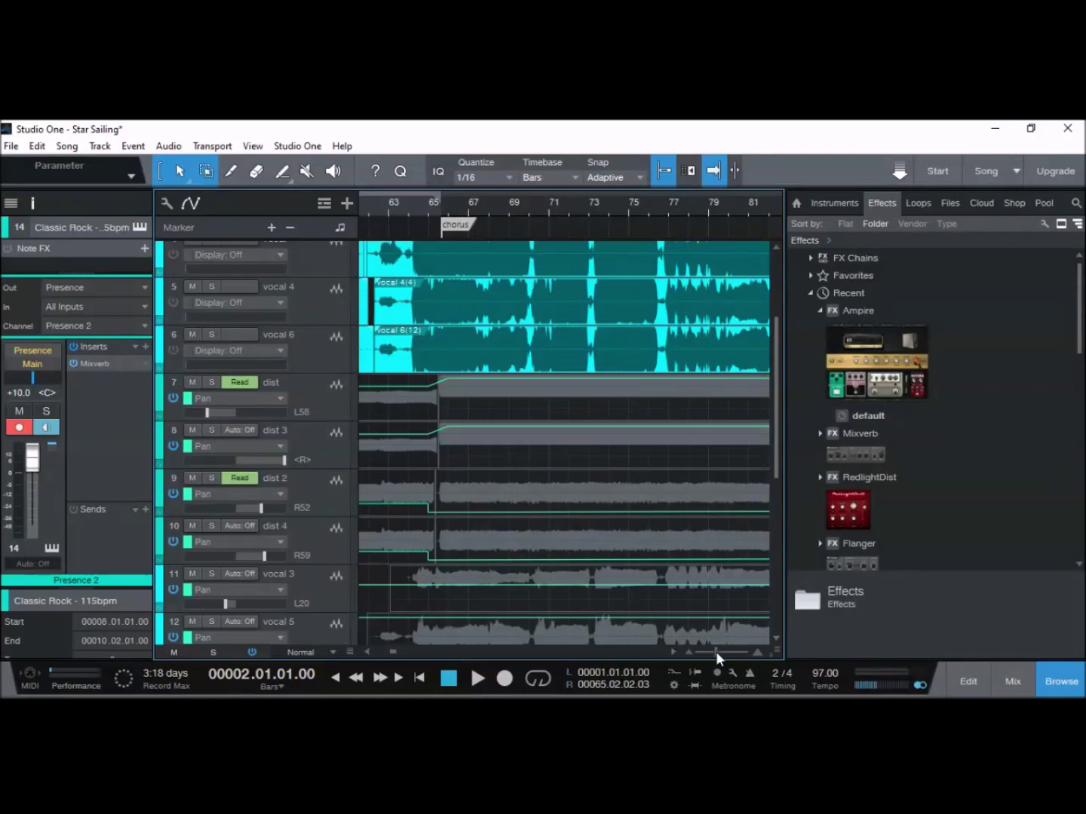
Zoom in on the chorus around bars 65–77 and move the dist 3 pan ramp slightly later
{"action": "left_click_drag", "start_coordinate": [716, 651], "coordinate": [717, 653]}
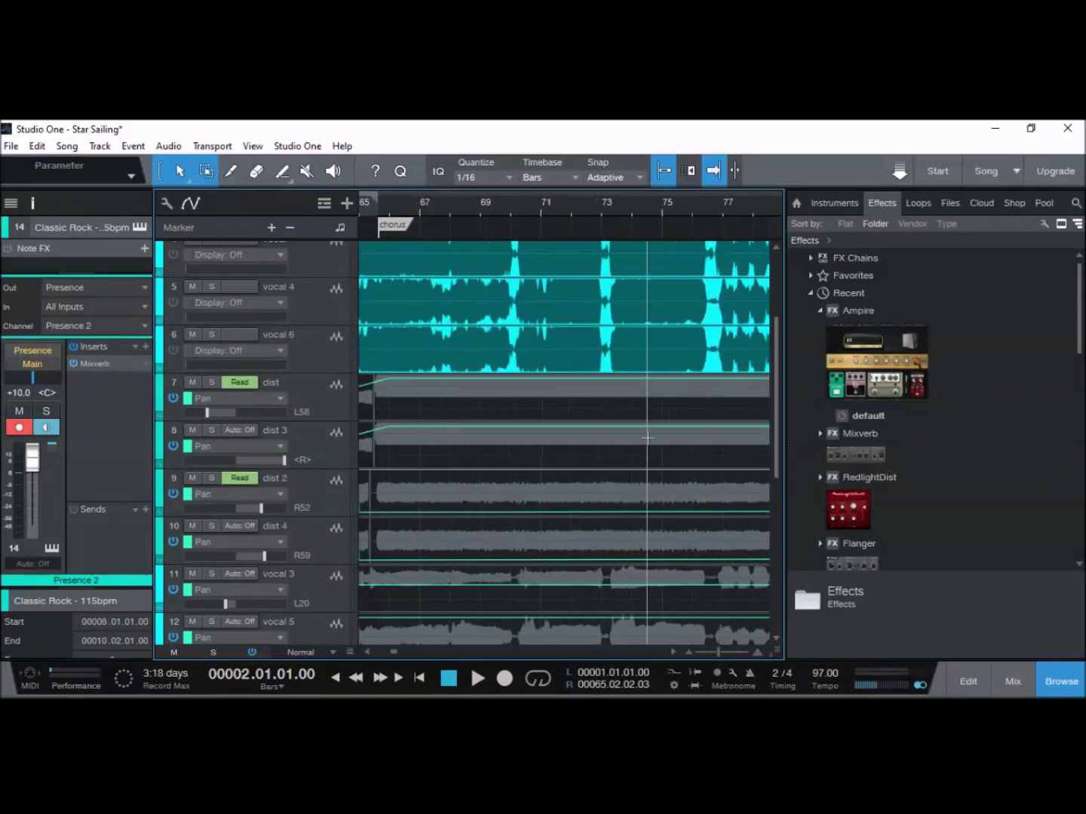
{"action": "left_click_drag", "start_coordinate": [370, 426], "coordinate": [387, 427]}
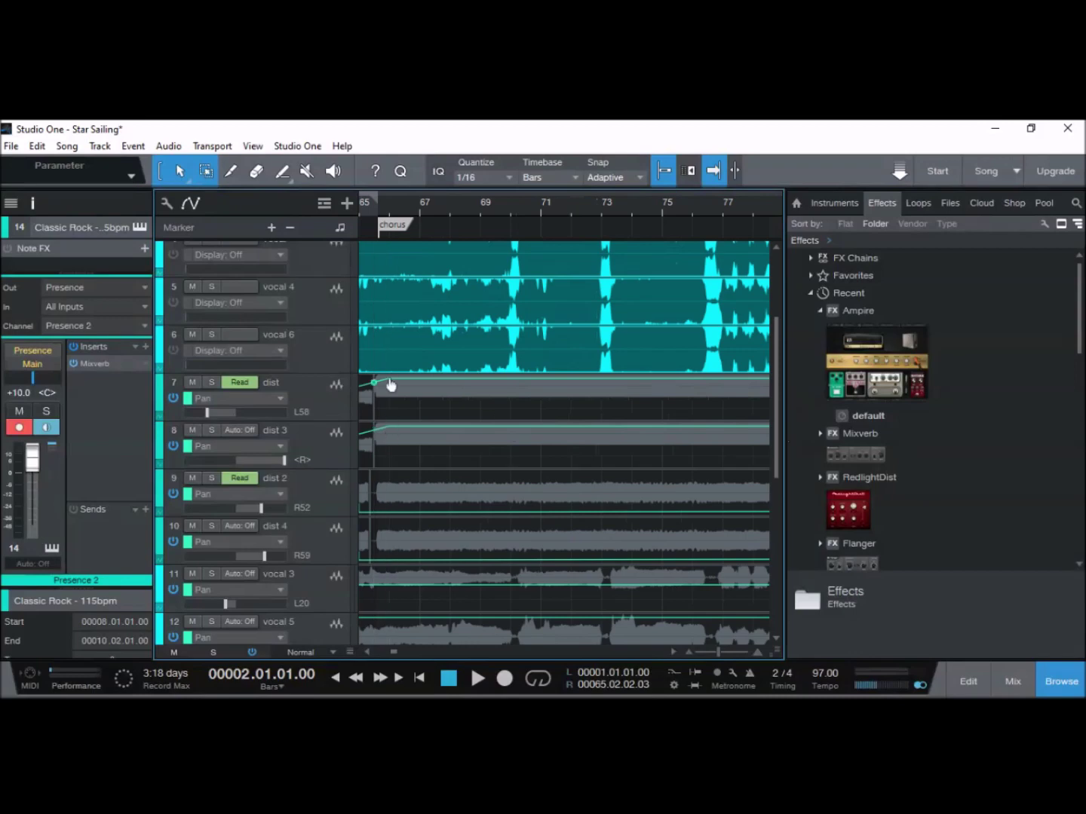
{"action": "left_click_drag", "start_coordinate": [779, 401], "coordinate": [761, 324]}
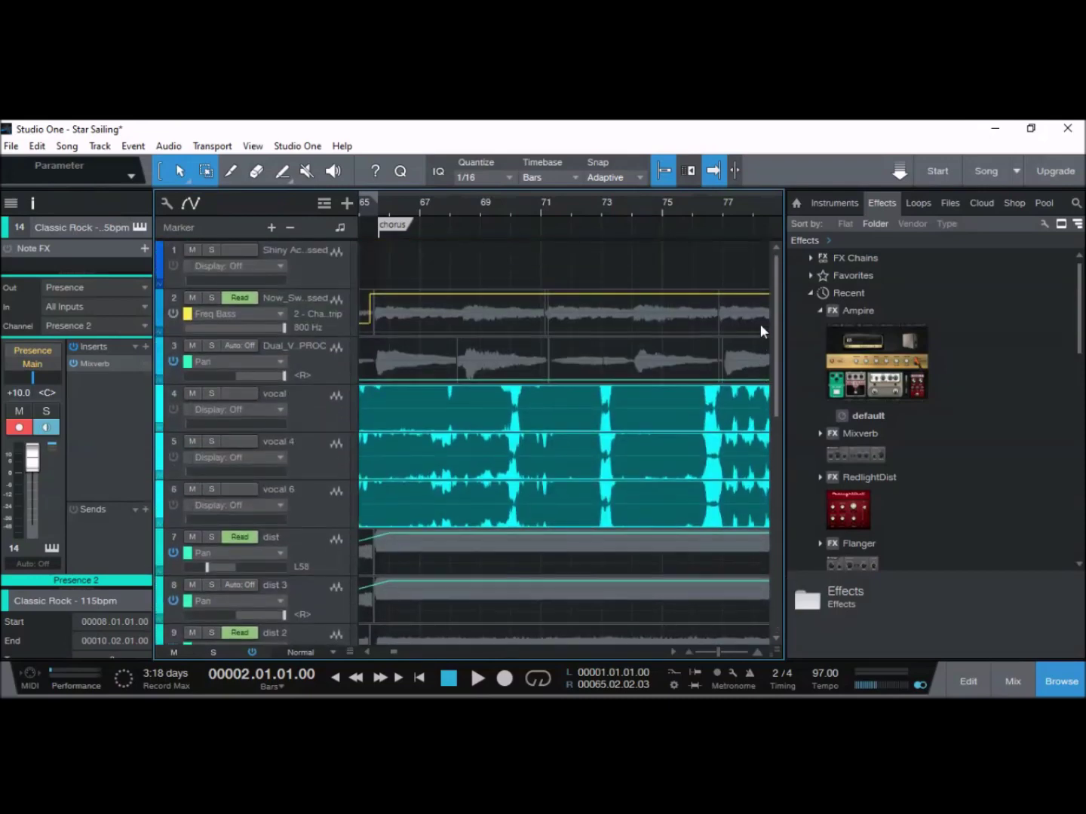
Switch dist 3's automation display to Volume and zoom out over the whole song
{"action": "scroll", "coordinate": [760, 323], "scroll_direction": "down", "scroll_amount": 1}
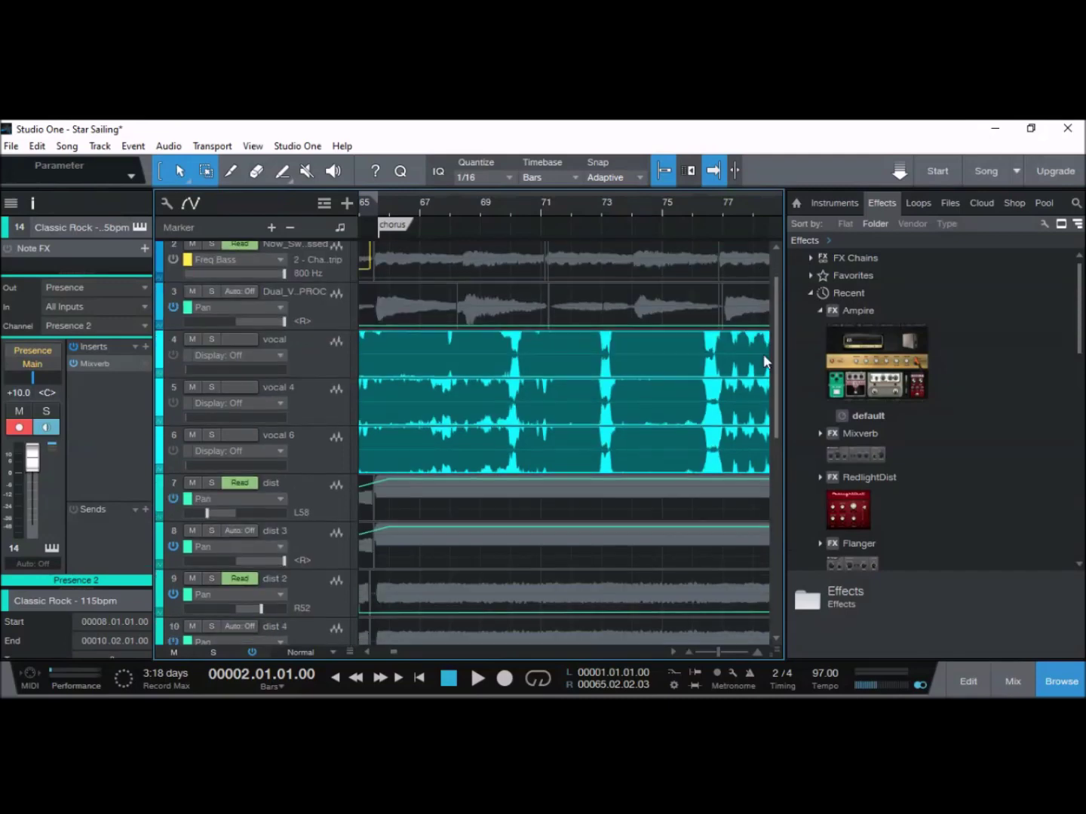
{"action": "left_click", "coordinate": [277, 547]}
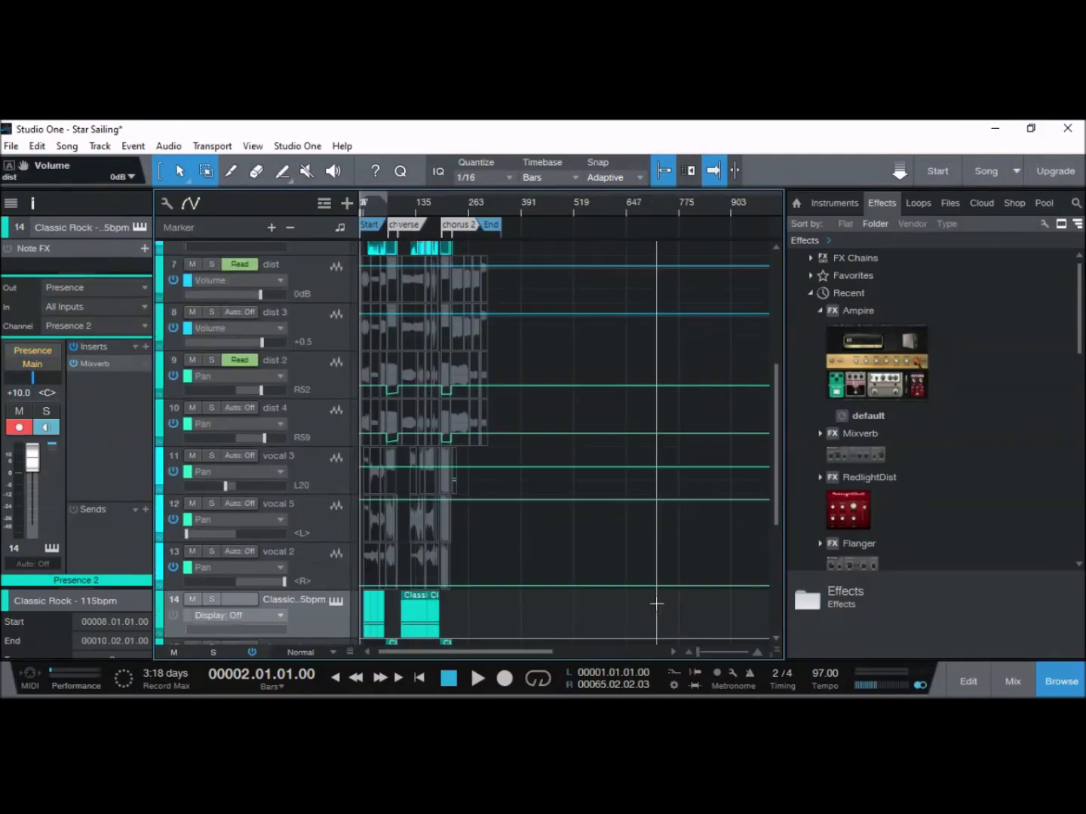
{"action": "left_click_drag", "start_coordinate": [697, 651], "coordinate": [703, 650]}
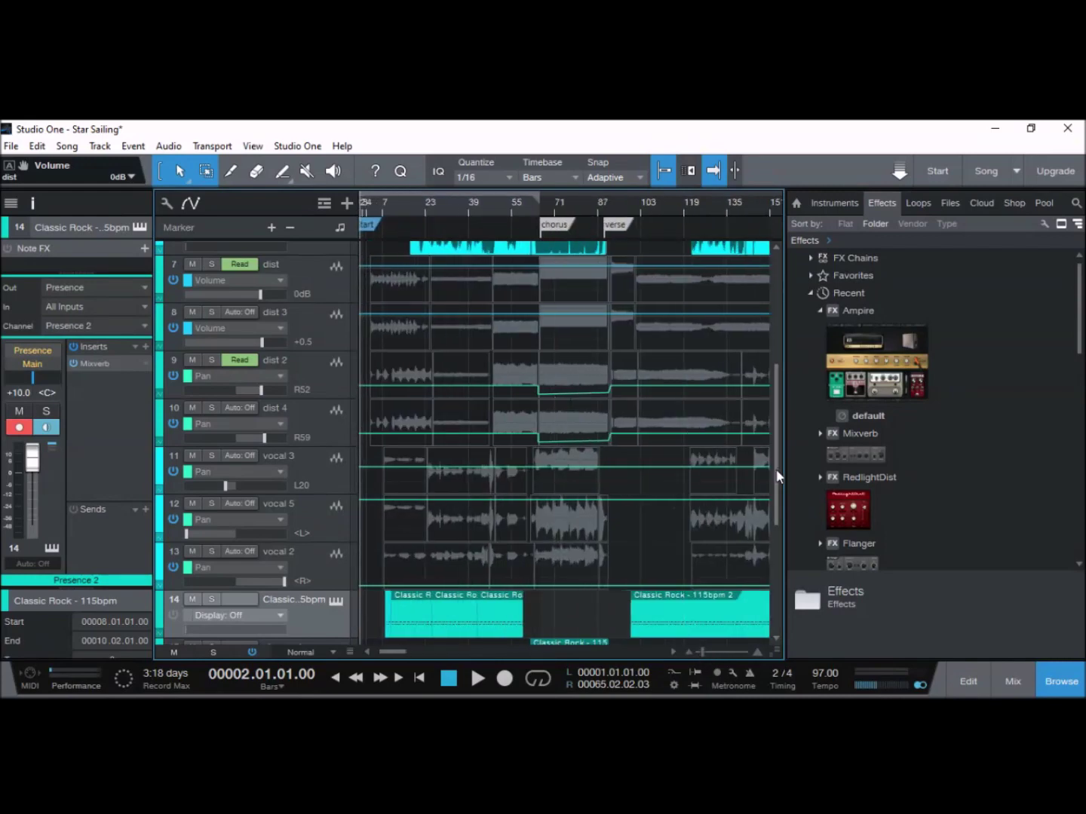
{"action": "mouse_move", "coordinate": [776, 477]}
{"action": "left_mouse_down"}
{"action": "mouse_move", "coordinate": [772, 364]}
{"action": "mouse_move", "coordinate": [784, 464]}
{"action": "left_mouse_up"}
Open the mixer with F3 and dismiss the send routing options
{"action": "key", "text": "F3"}
{"action": "left_click", "coordinate": [705, 368]}
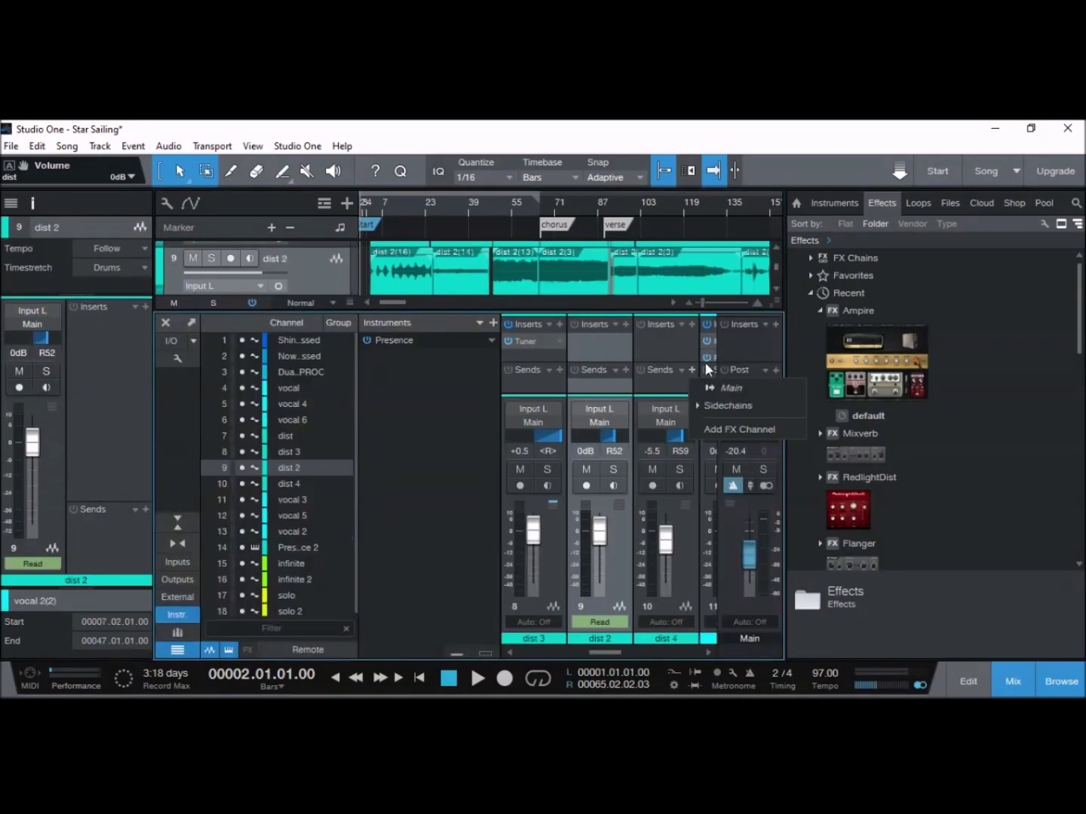
{"action": "key", "text": "Escape"}
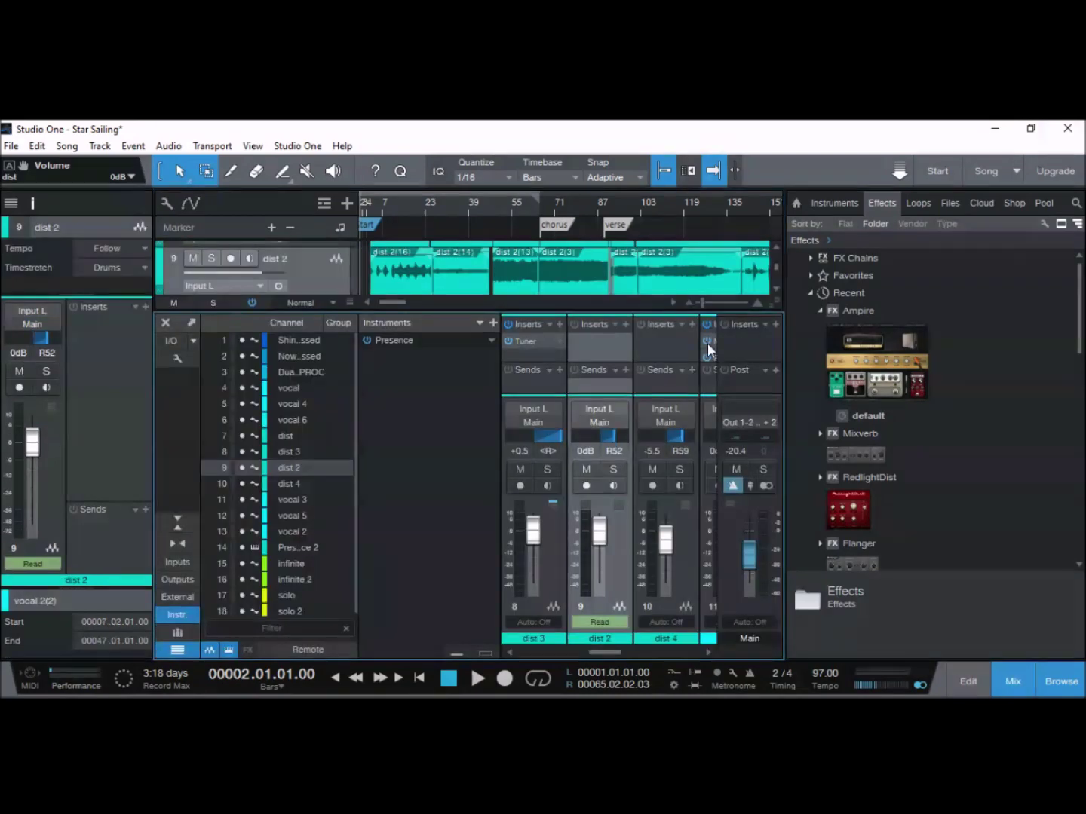
{"action": "left_click_drag", "start_coordinate": [615, 655], "coordinate": [624, 652]}
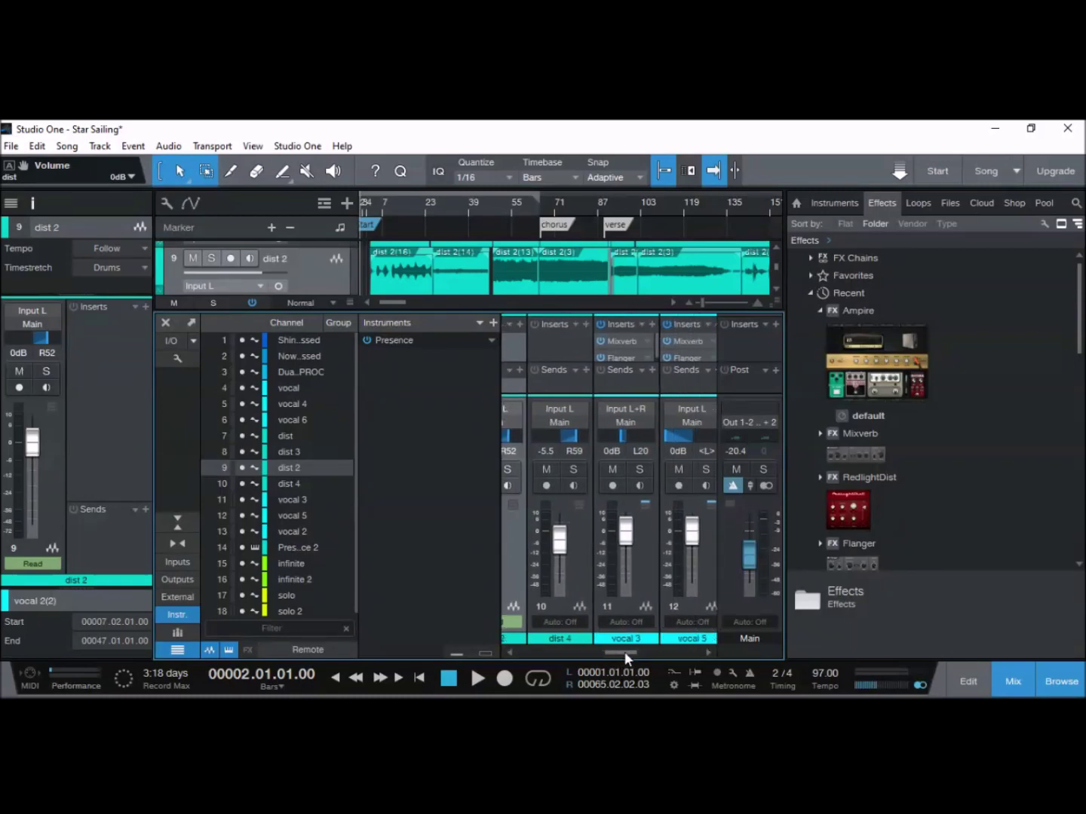
Inspect and close the Flanger on vocal 3 and the Mixverb on vocal 5
{"action": "double_click", "coordinate": [623, 359]}
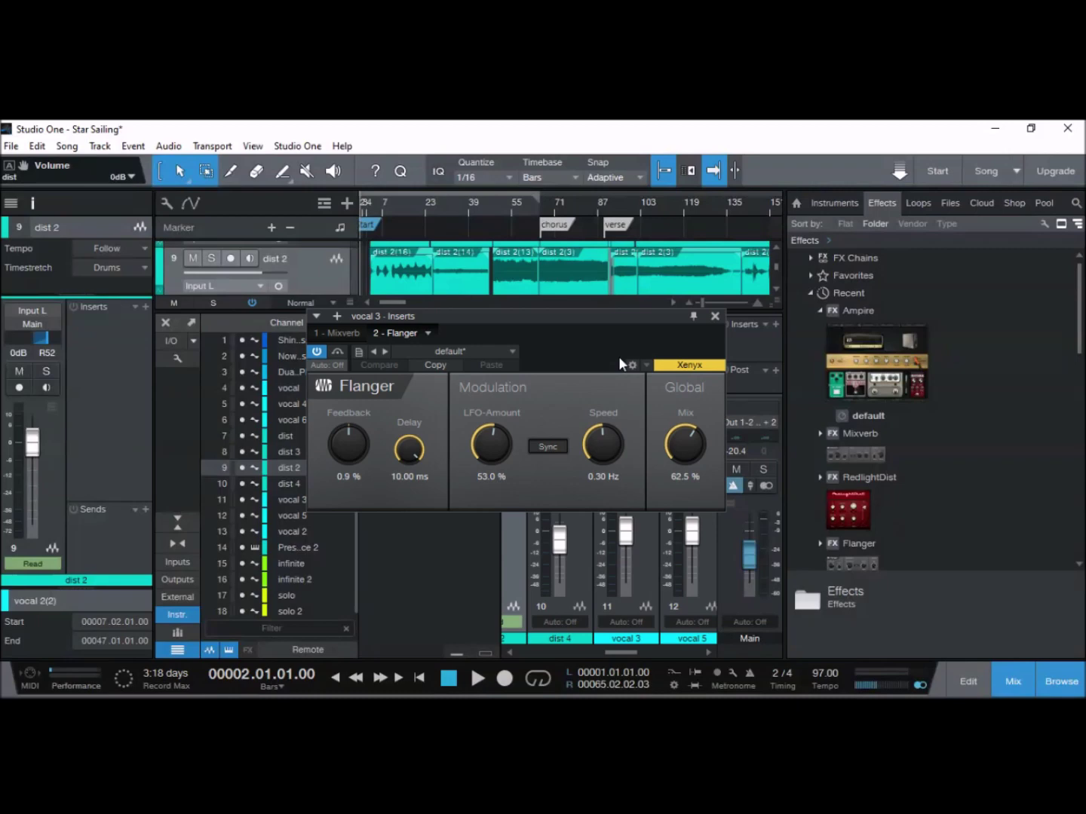
{"action": "left_click", "coordinate": [716, 316]}
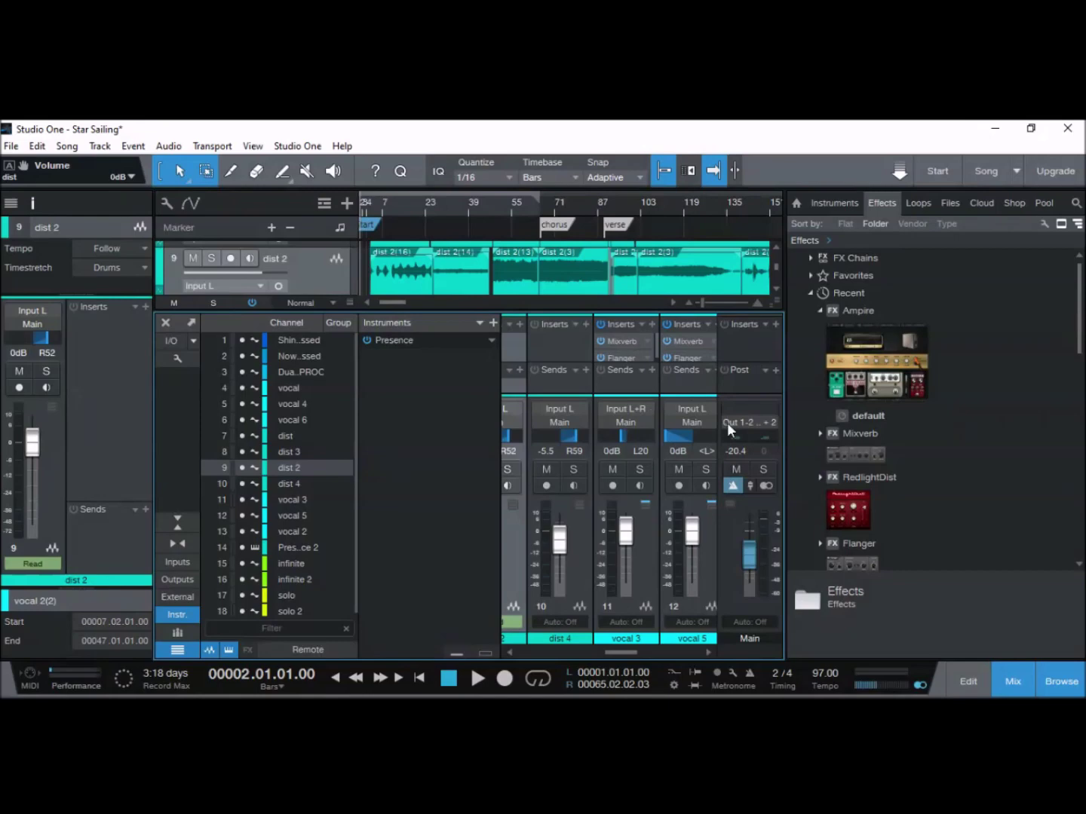
{"action": "left_click", "coordinate": [689, 343]}
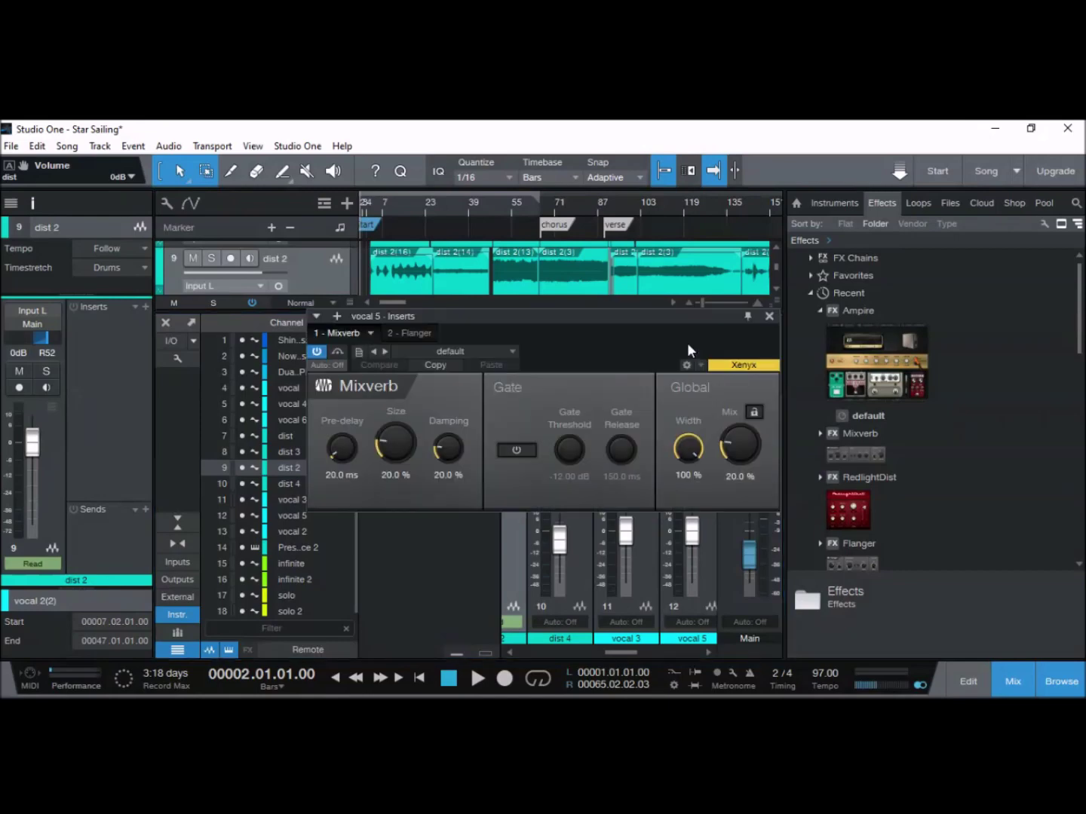
{"action": "left_click", "coordinate": [770, 316]}
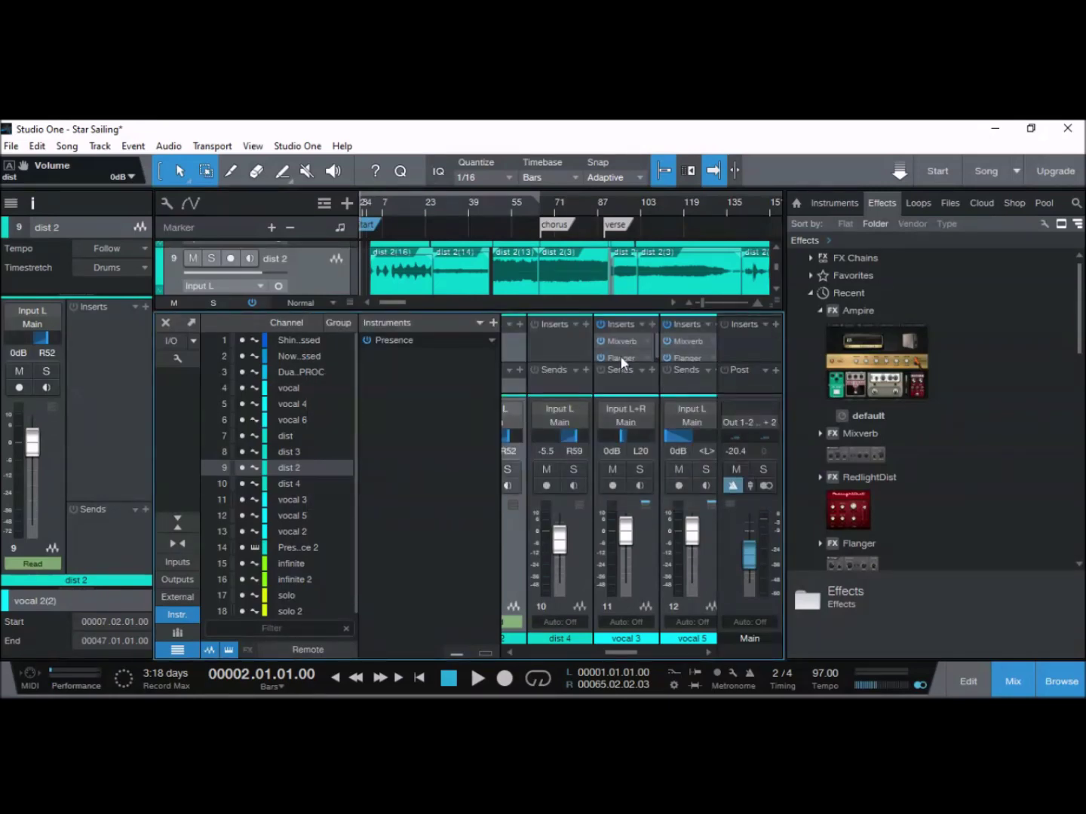
Inspect and close the Mixverb reverb on the Presence 2 channel
{"action": "left_click_drag", "start_coordinate": [628, 651], "coordinate": [662, 652]}
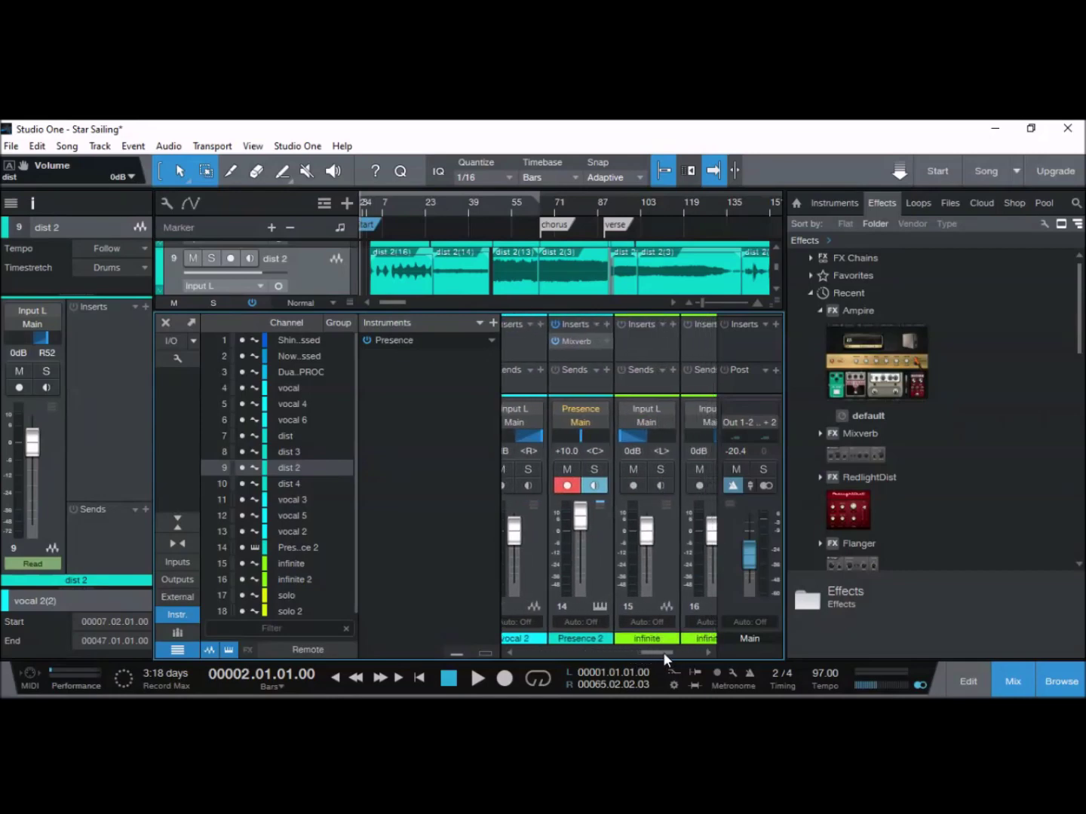
{"action": "left_click", "coordinate": [592, 347]}
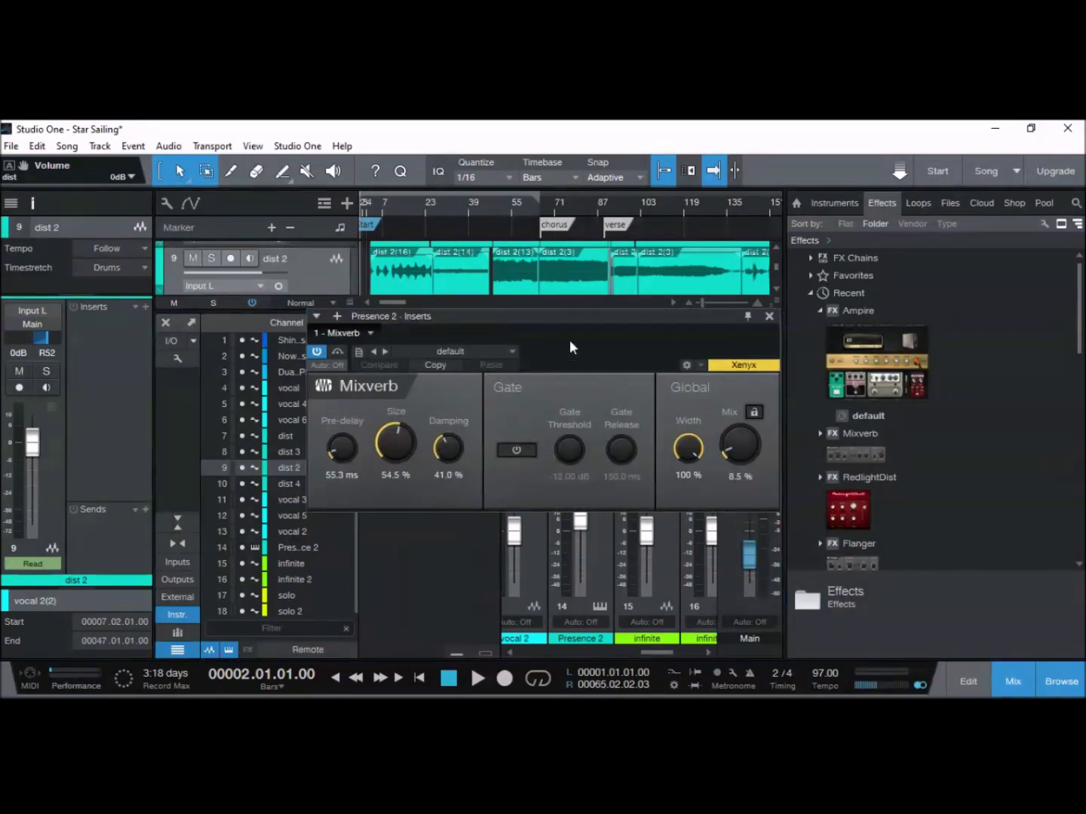
{"action": "left_click", "coordinate": [768, 316]}
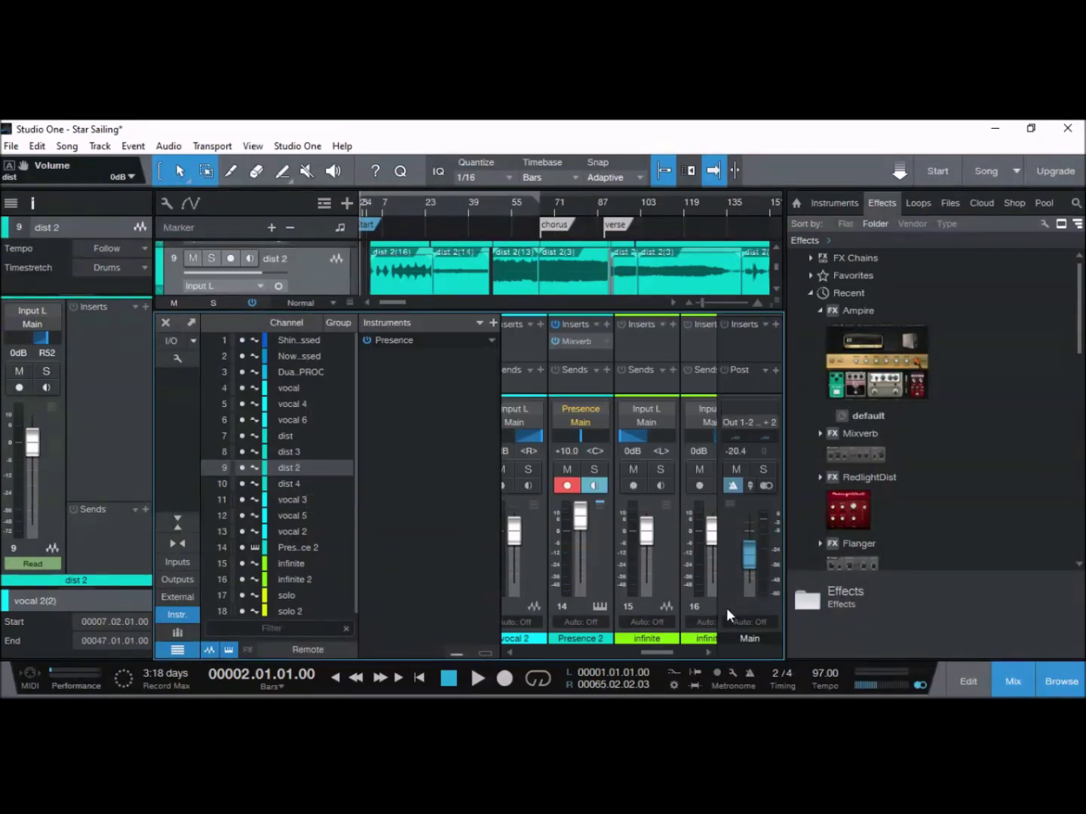
{"action": "left_click_drag", "start_coordinate": [658, 651], "coordinate": [570, 653]}
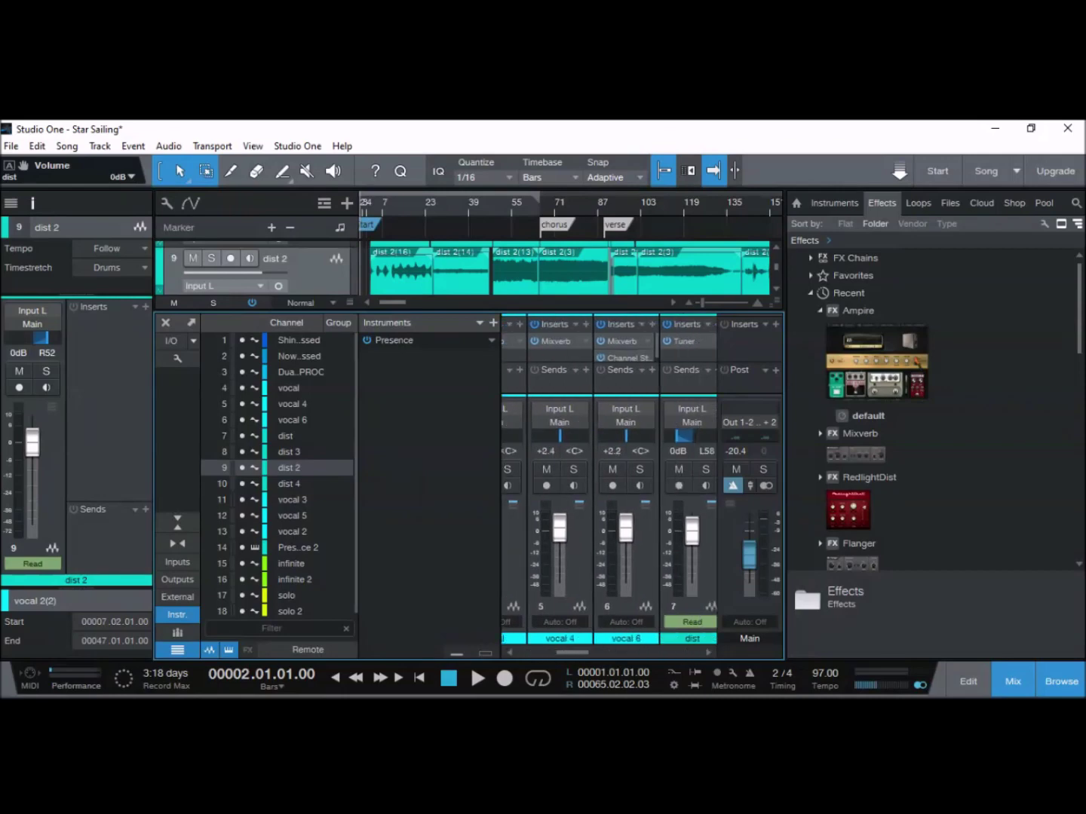
{"action": "left_click", "coordinate": [626, 357]}
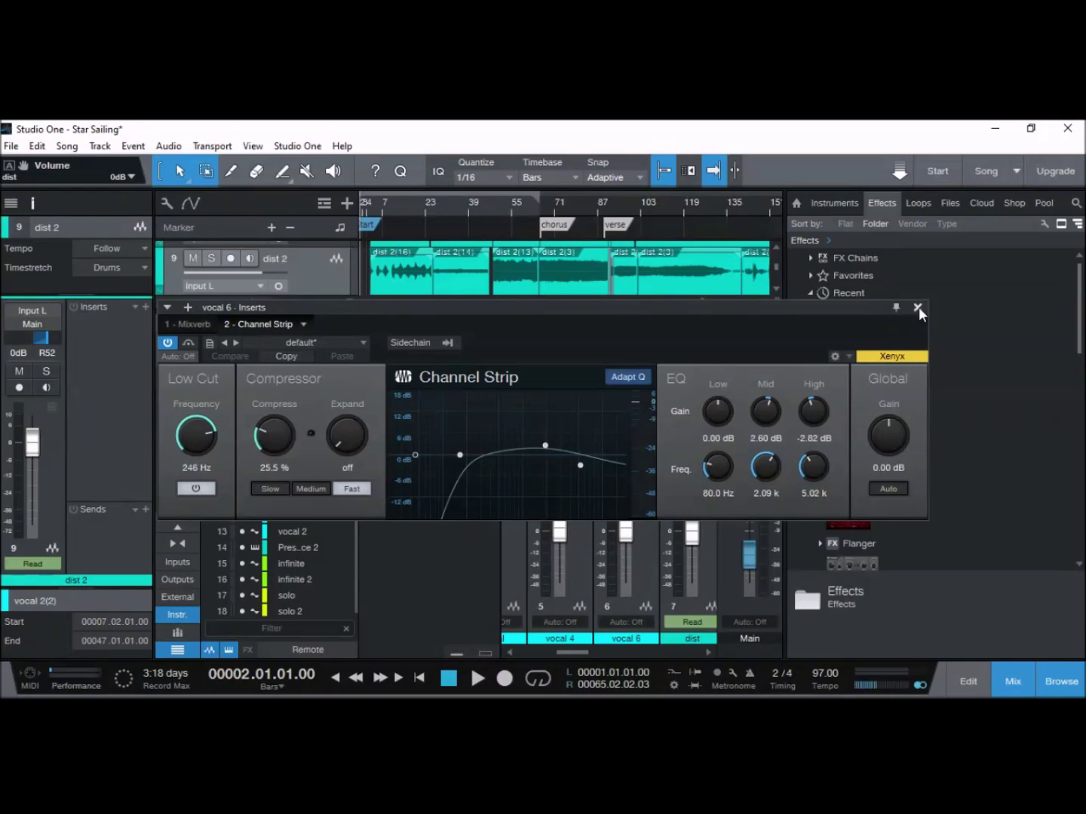
{"action": "left_click", "coordinate": [919, 308]}
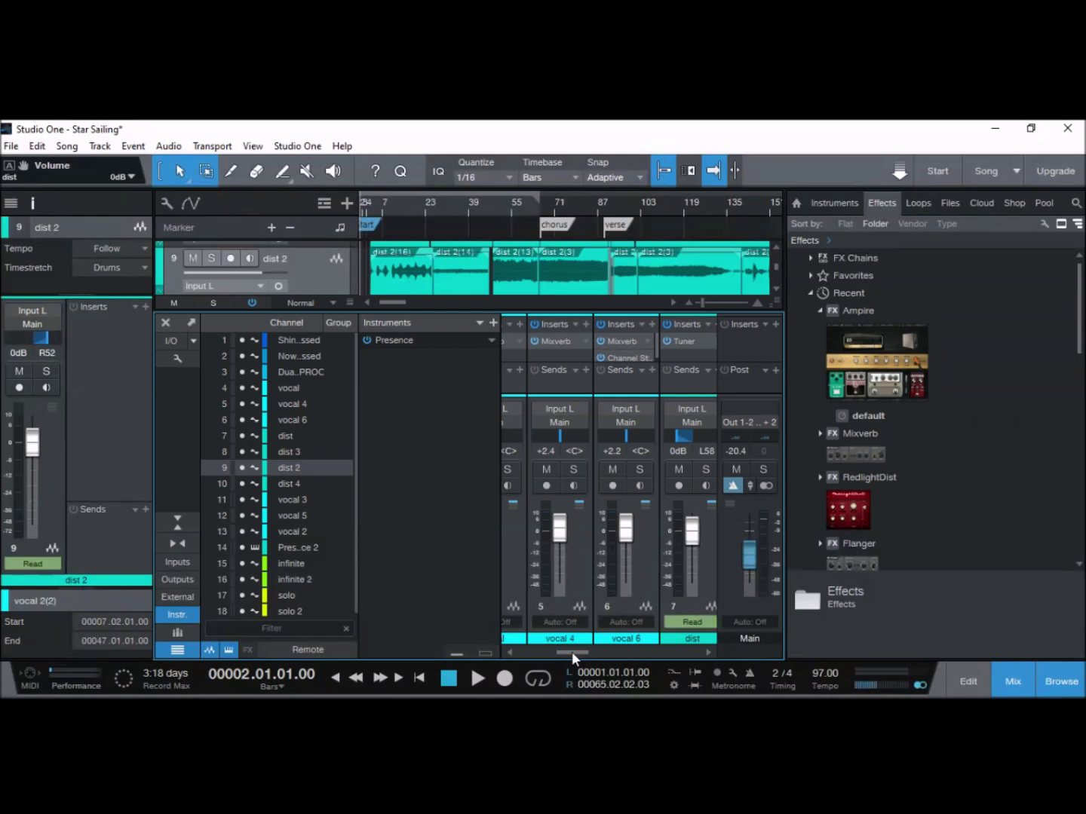
{"action": "left_click_drag", "start_coordinate": [572, 652], "coordinate": [533, 650]}
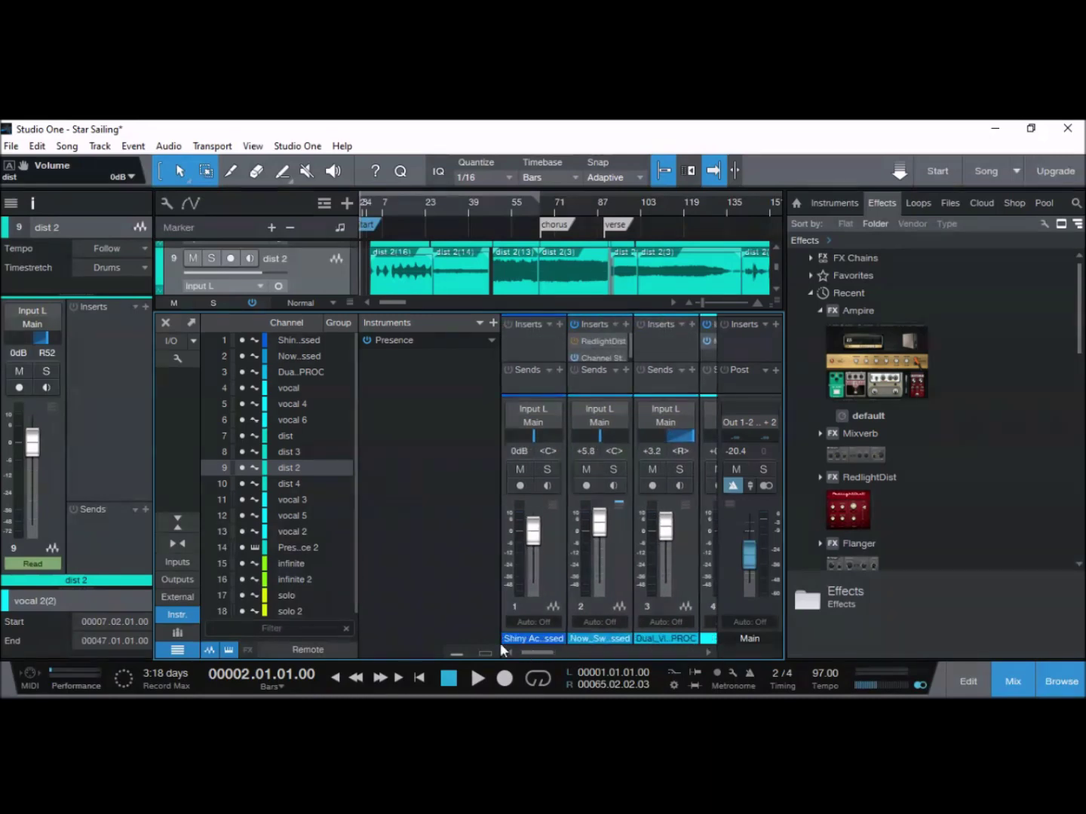
{"action": "left_click", "coordinate": [608, 340]}
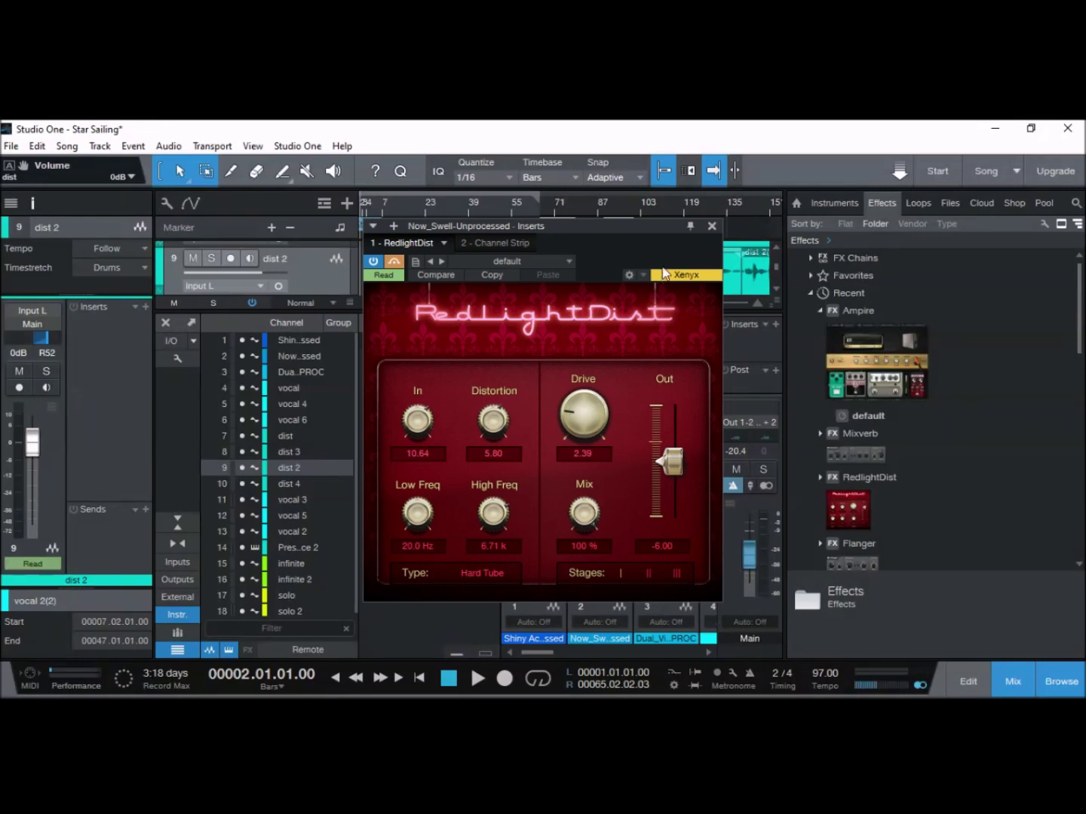
{"action": "left_click", "coordinate": [712, 226]}
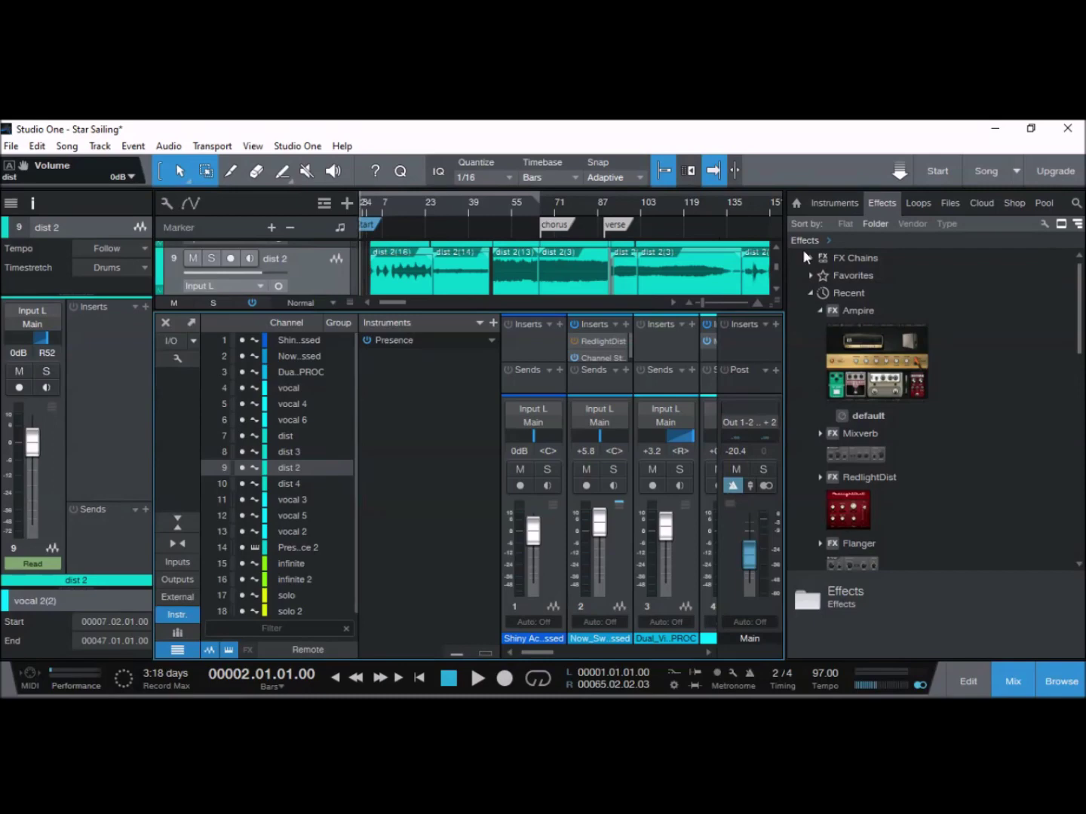
{"action": "scroll", "coordinate": [775, 263], "scroll_direction": "up", "scroll_amount": 2}
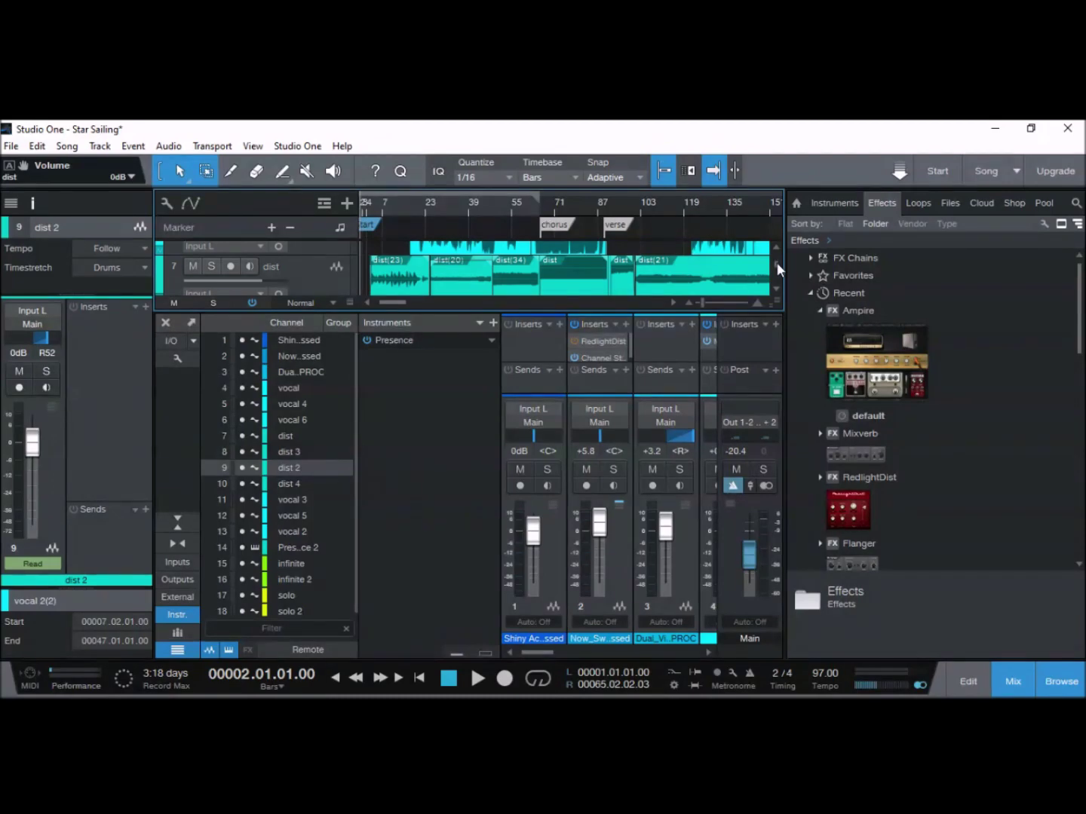
{"action": "scroll", "coordinate": [777, 262], "scroll_direction": "up", "scroll_amount": 6}
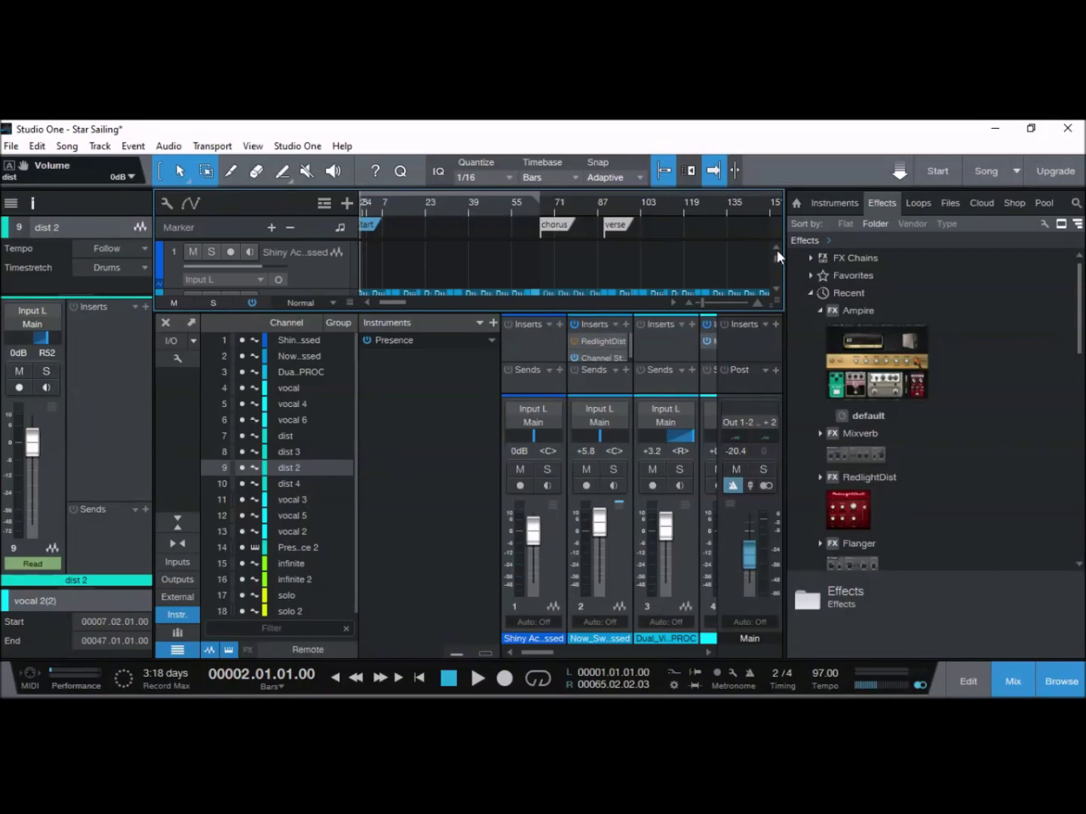